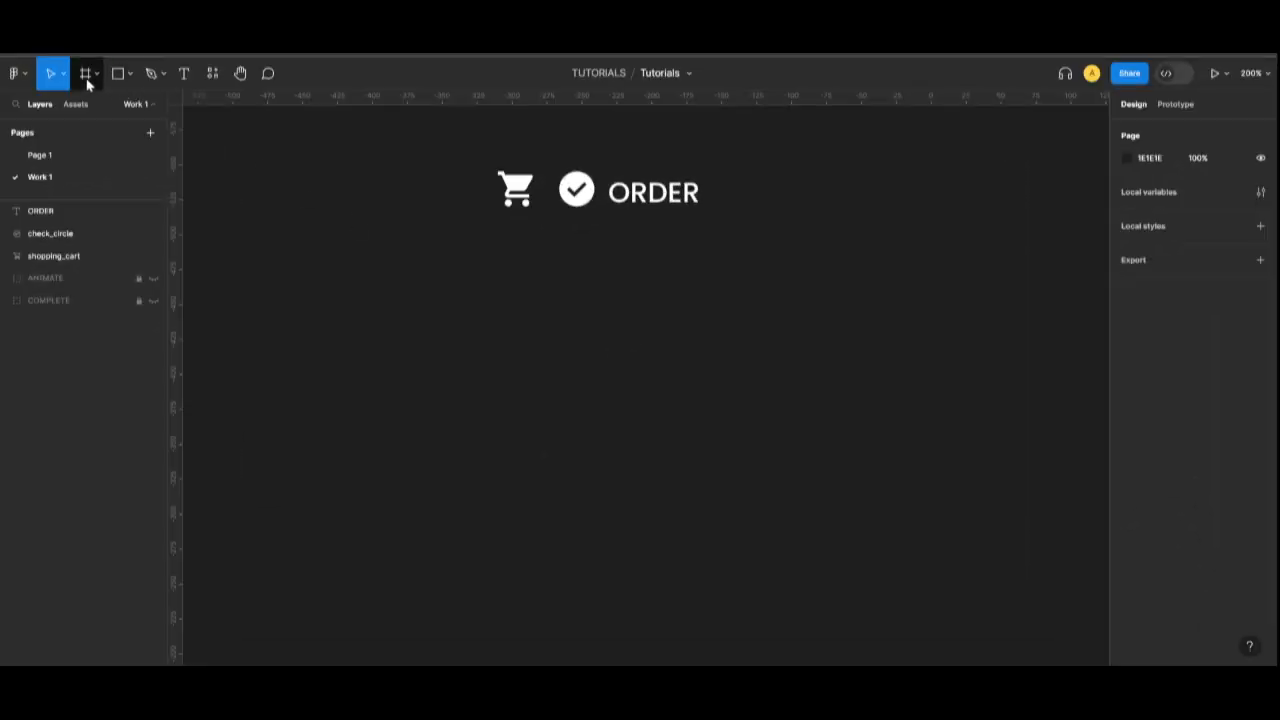
Draw a frame about 138 × 48 on the empty canvas below the cart icon, check icon and ORDER text.
left_click(87, 81)
left_click(98, 82)
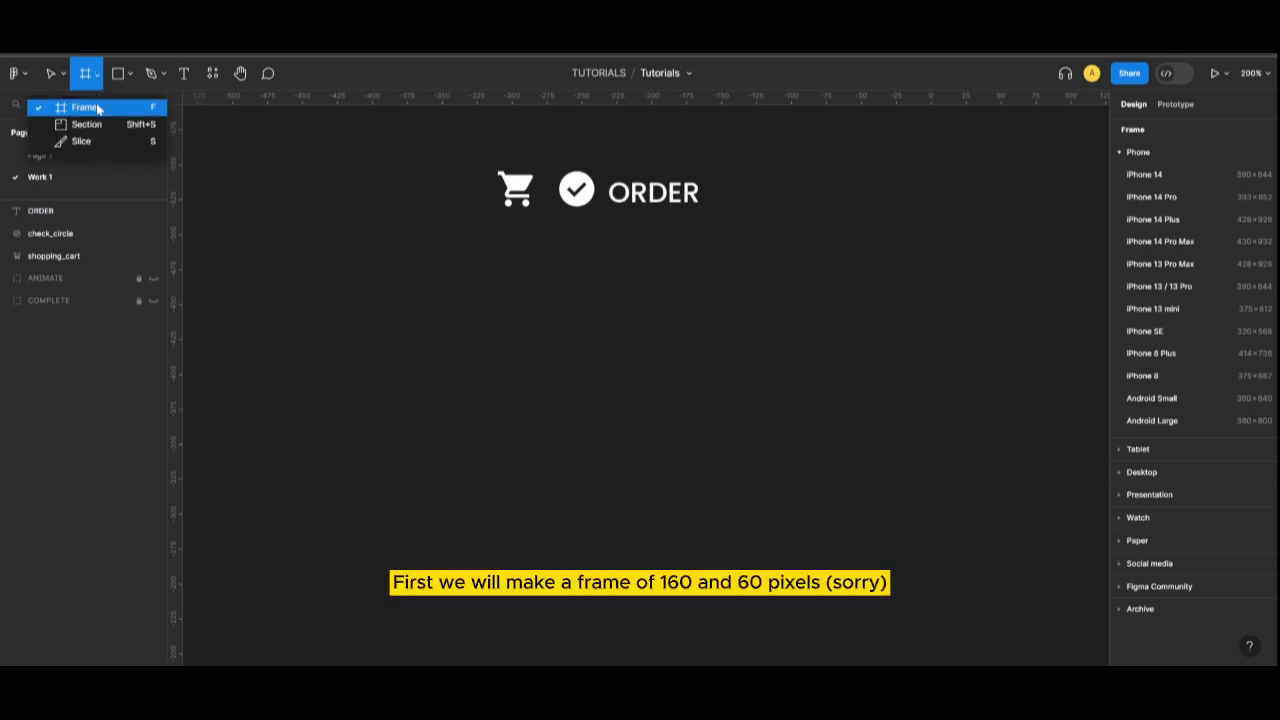
left_click(98, 108)
left_click_drag(422, 296, 616, 363)
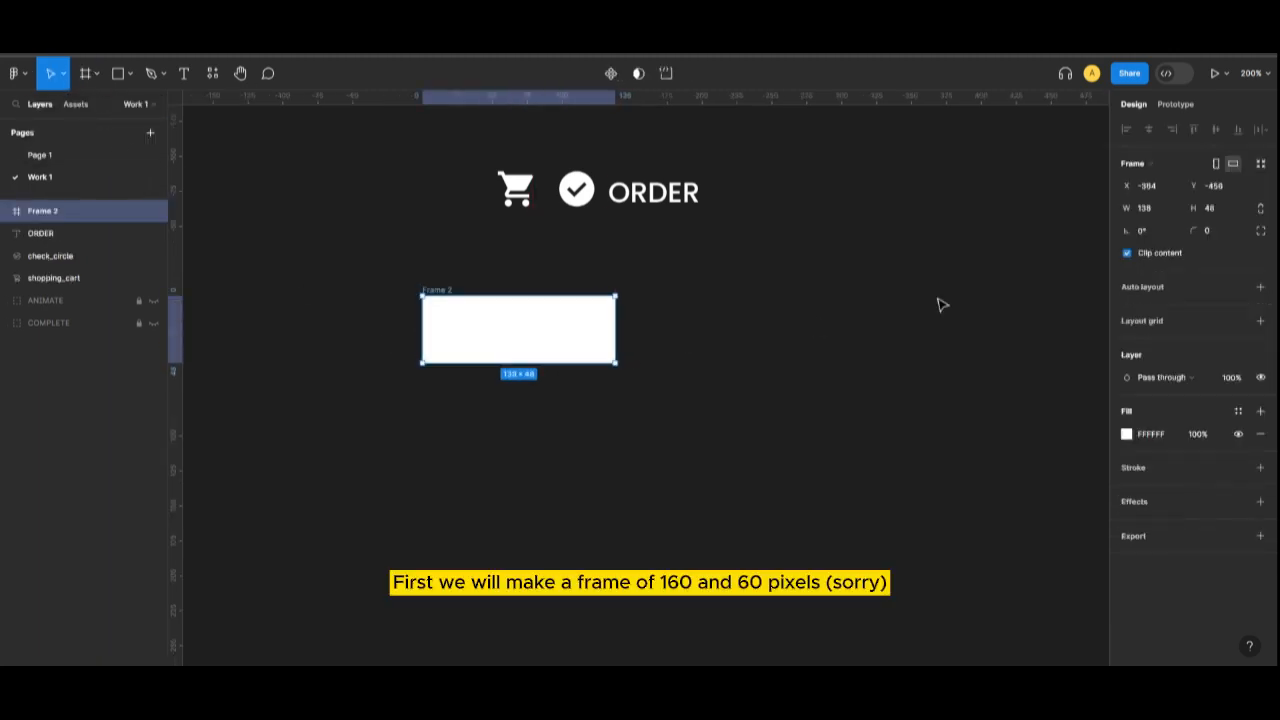
Set the new frame's width to 160 and its height to 60.
left_click(1177, 209)
type("16")
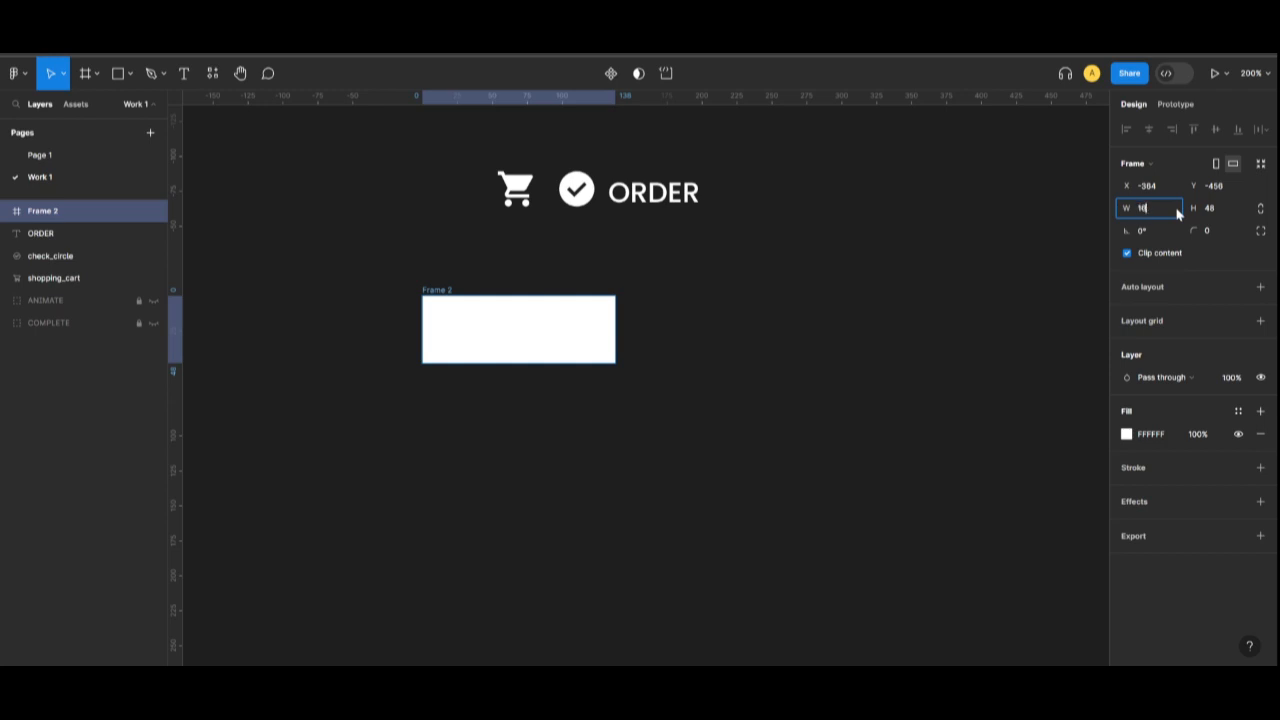
type("0")
key("Tab")
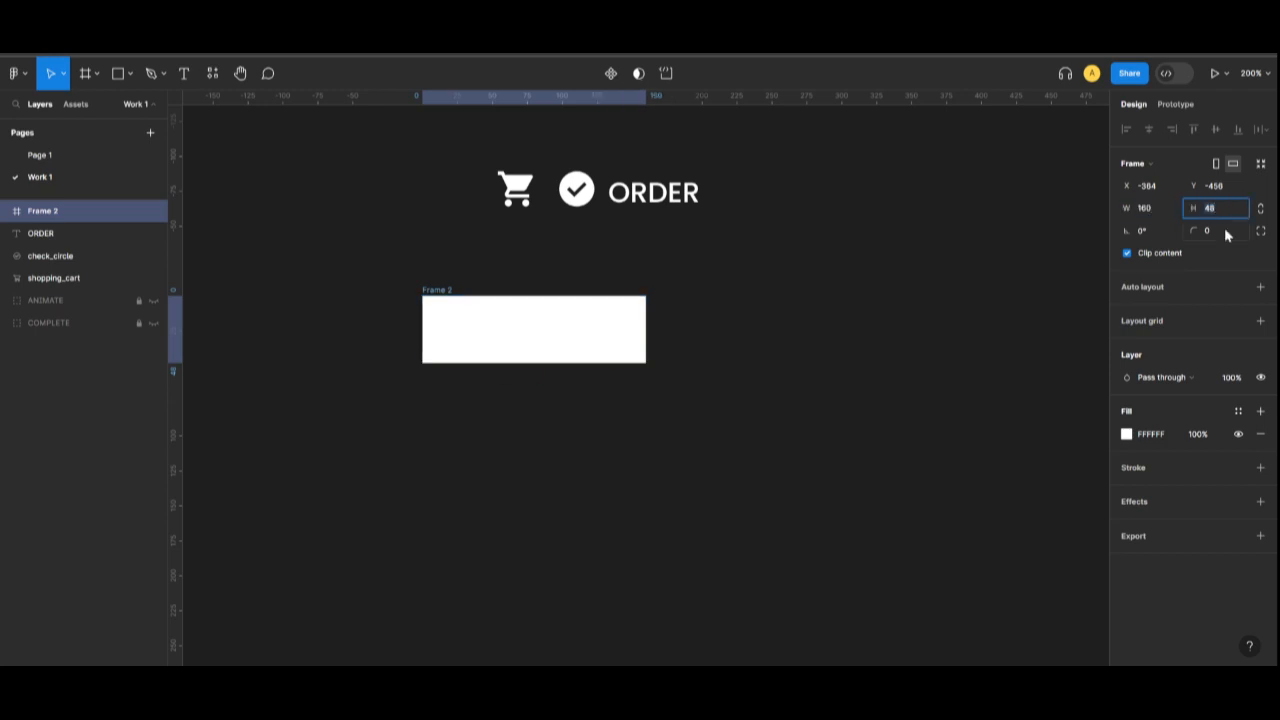
type("60")
key("Return")
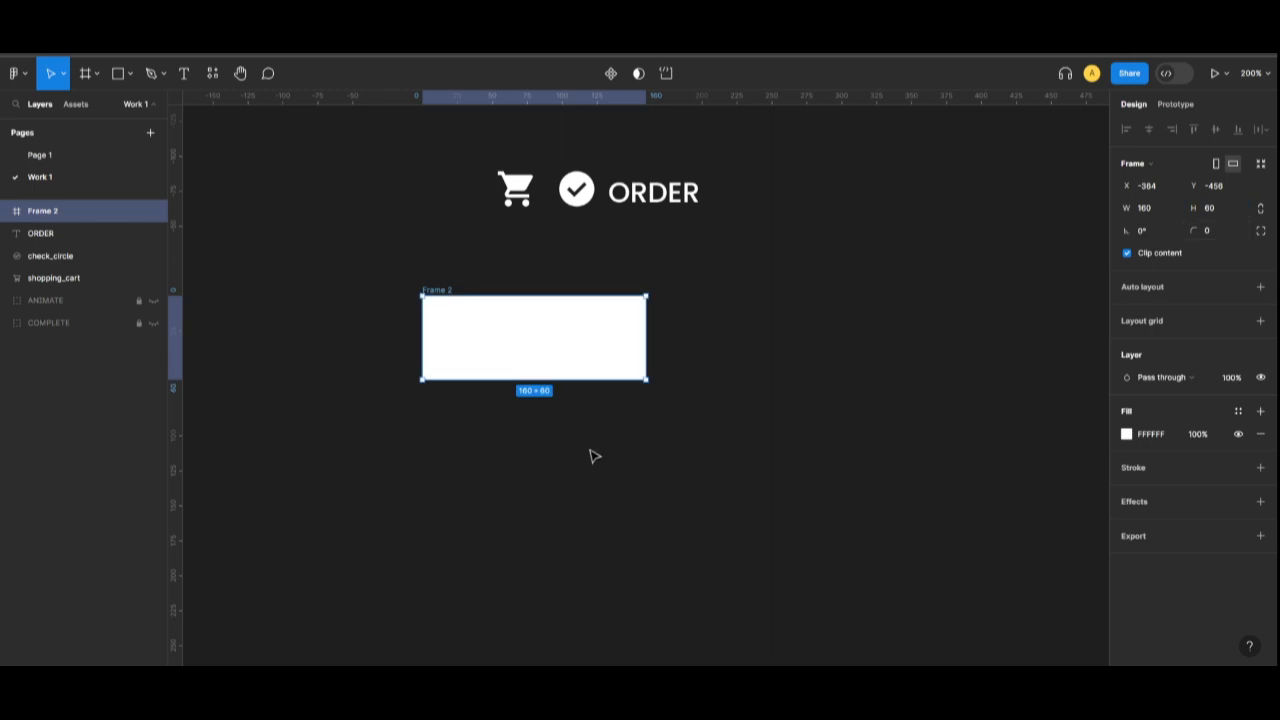
Rename the 160 × 60 frame as button.
double_click(436, 292)
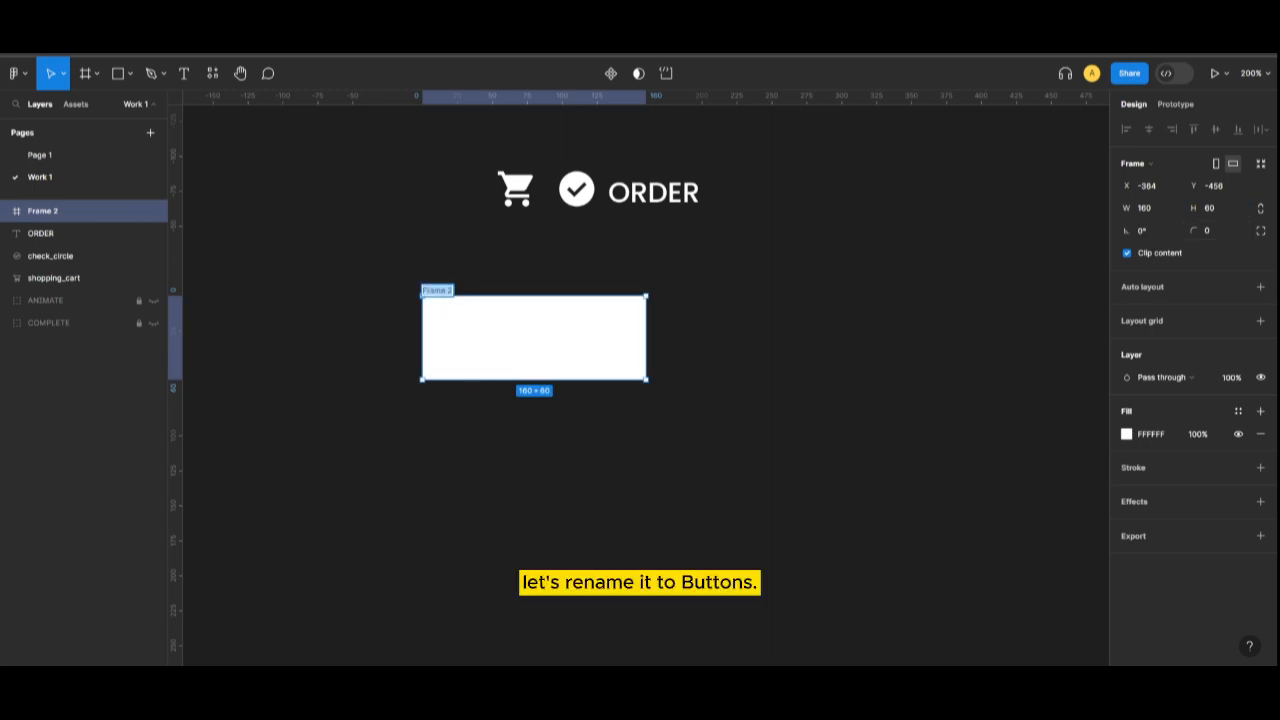
type("Butto")
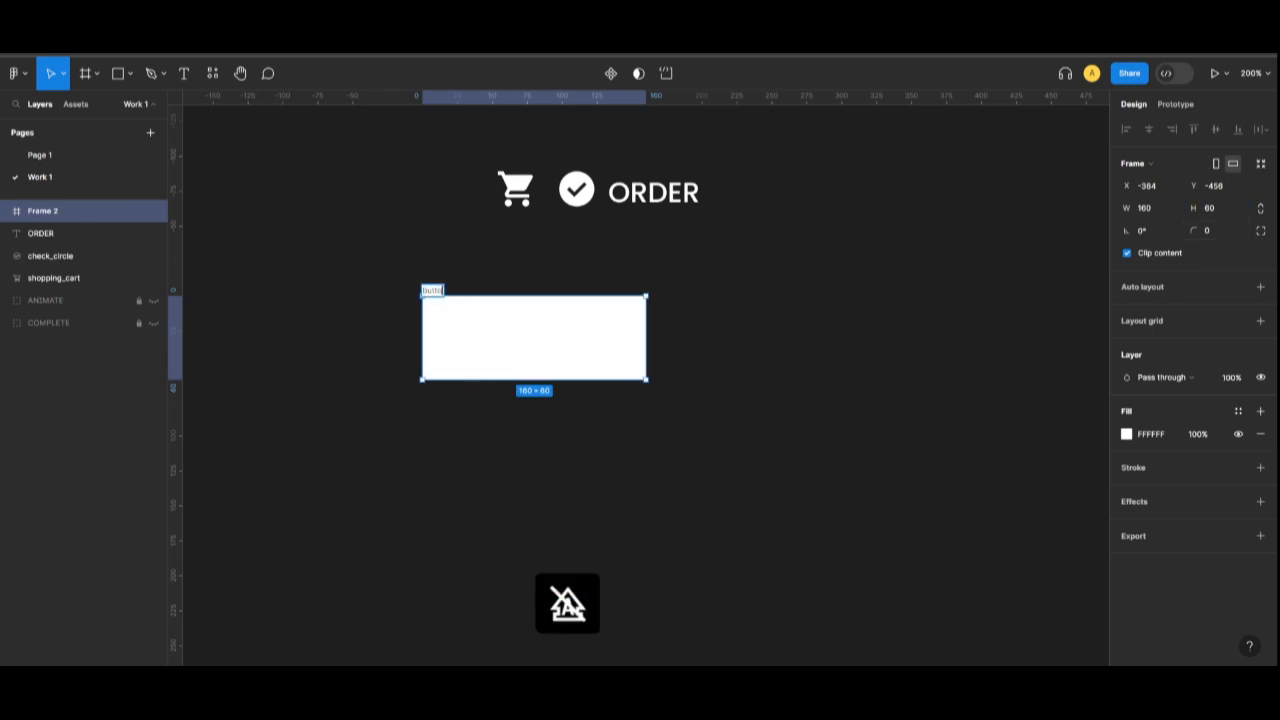
type("n")
left_click(880, 438)
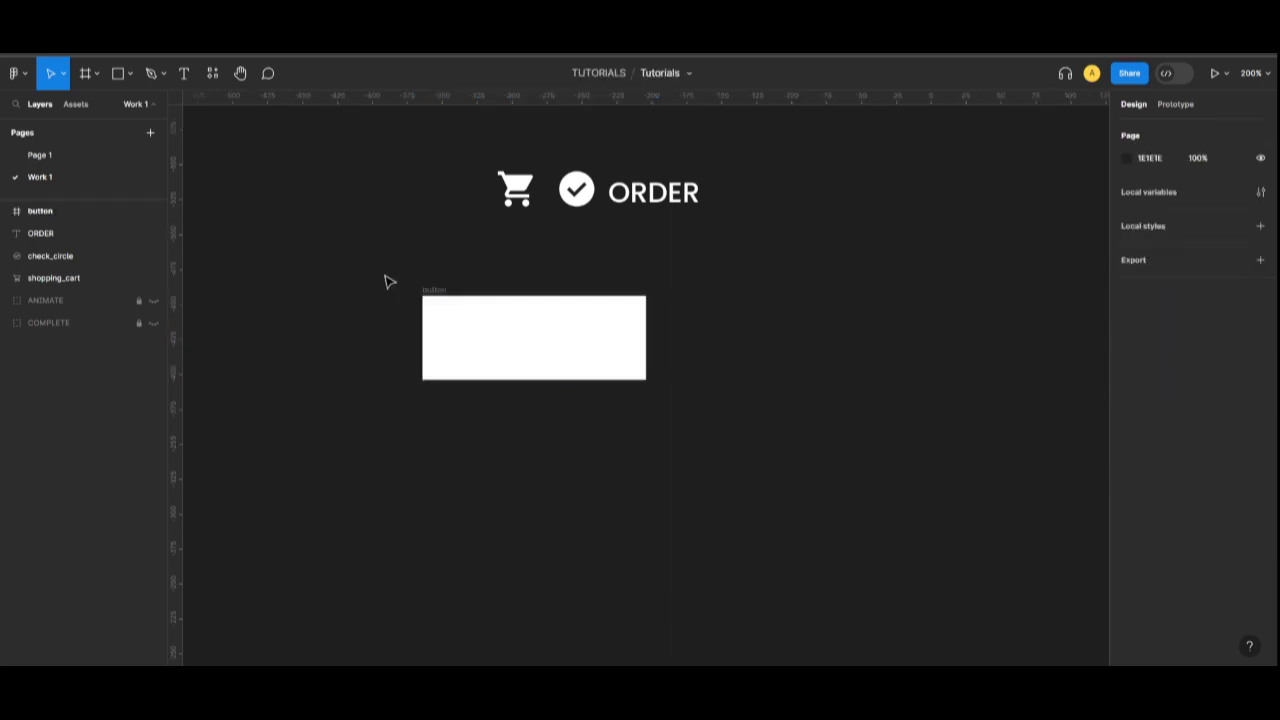
Draw a 160 × 60 frame inside the button frame, covering it fully, and fill it with dark red 3F0403.
left_click(86, 76)
left_click_drag(423, 293, 640, 378)
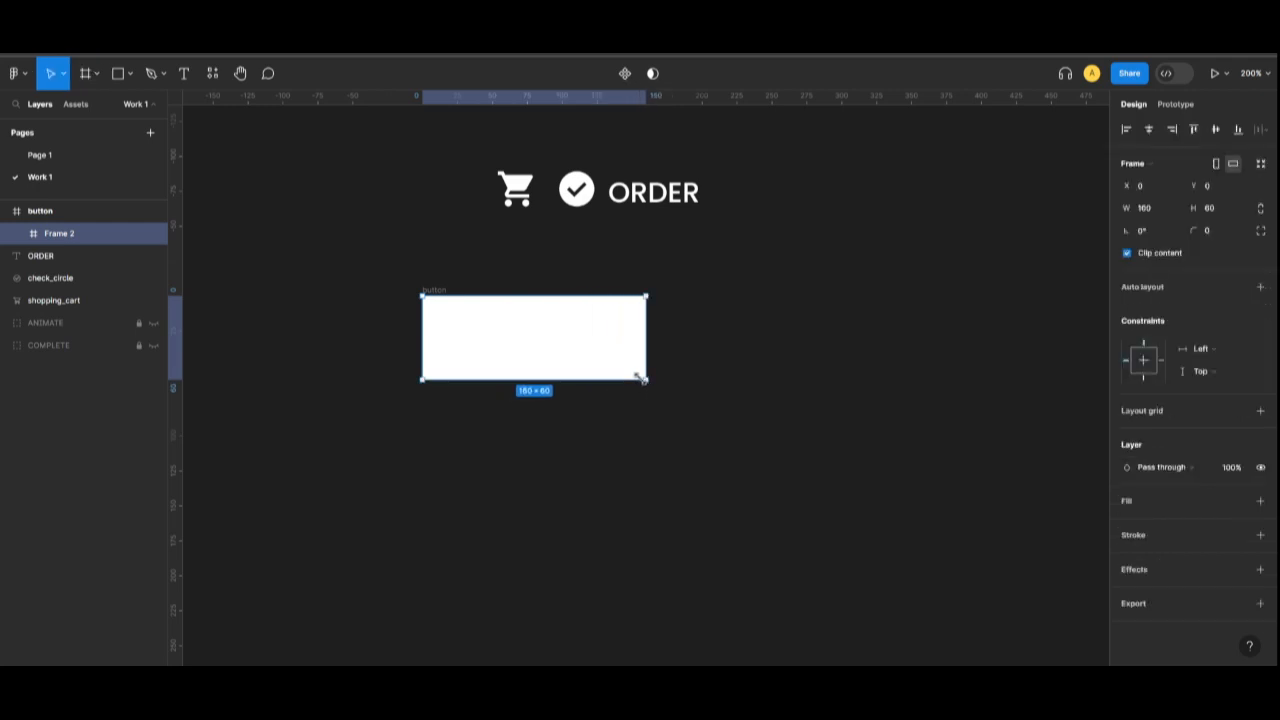
left_click(1133, 503)
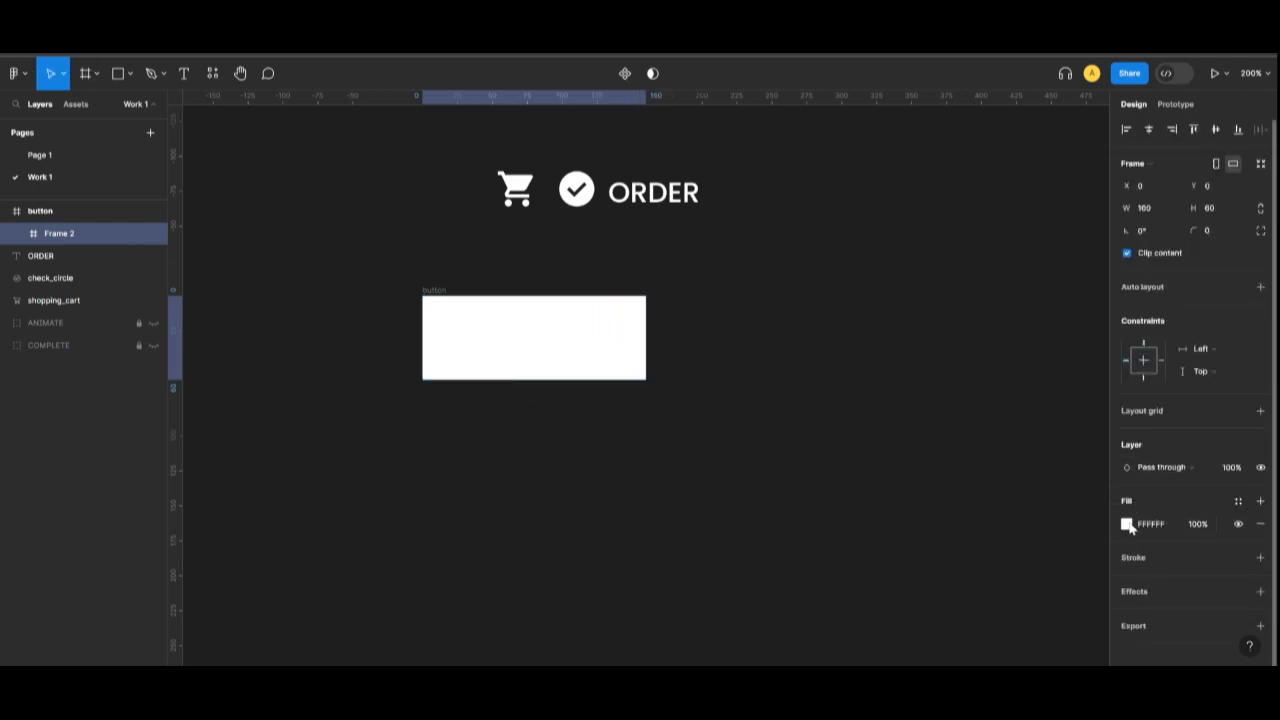
left_click(1127, 524)
left_click(960, 647)
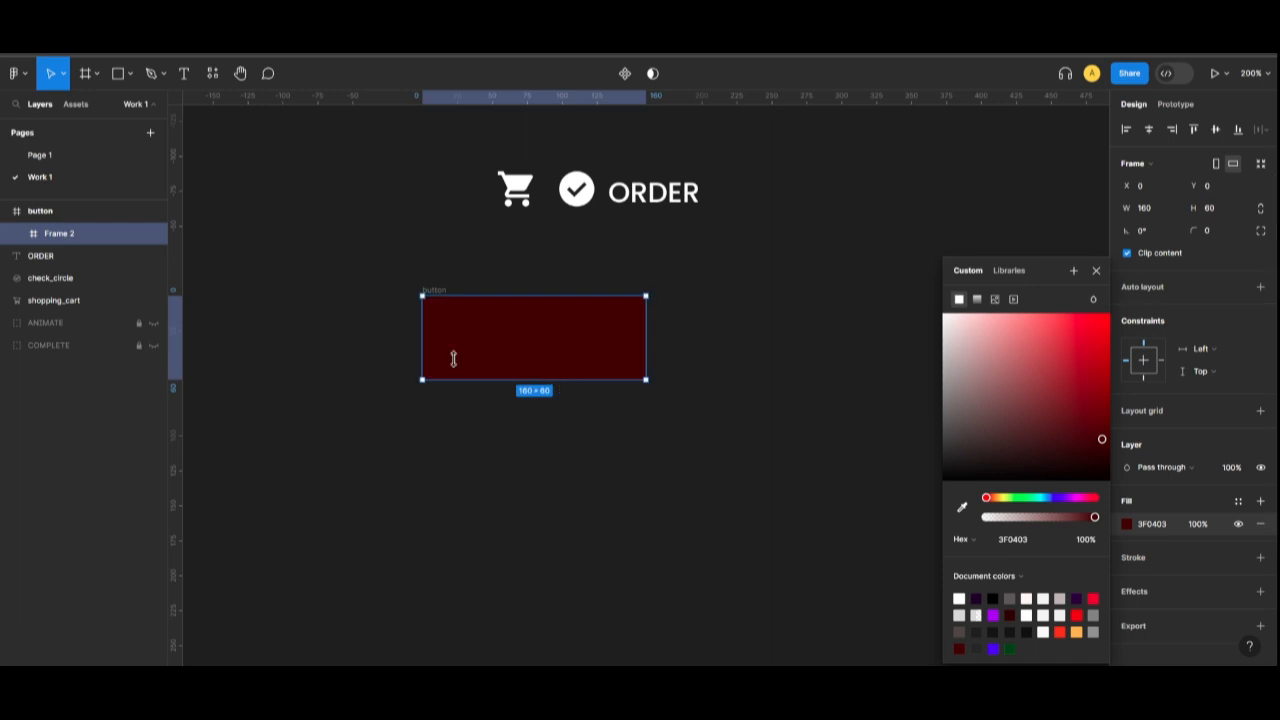
Rename the nested dark red frame as inner frame.
double_click(56, 236)
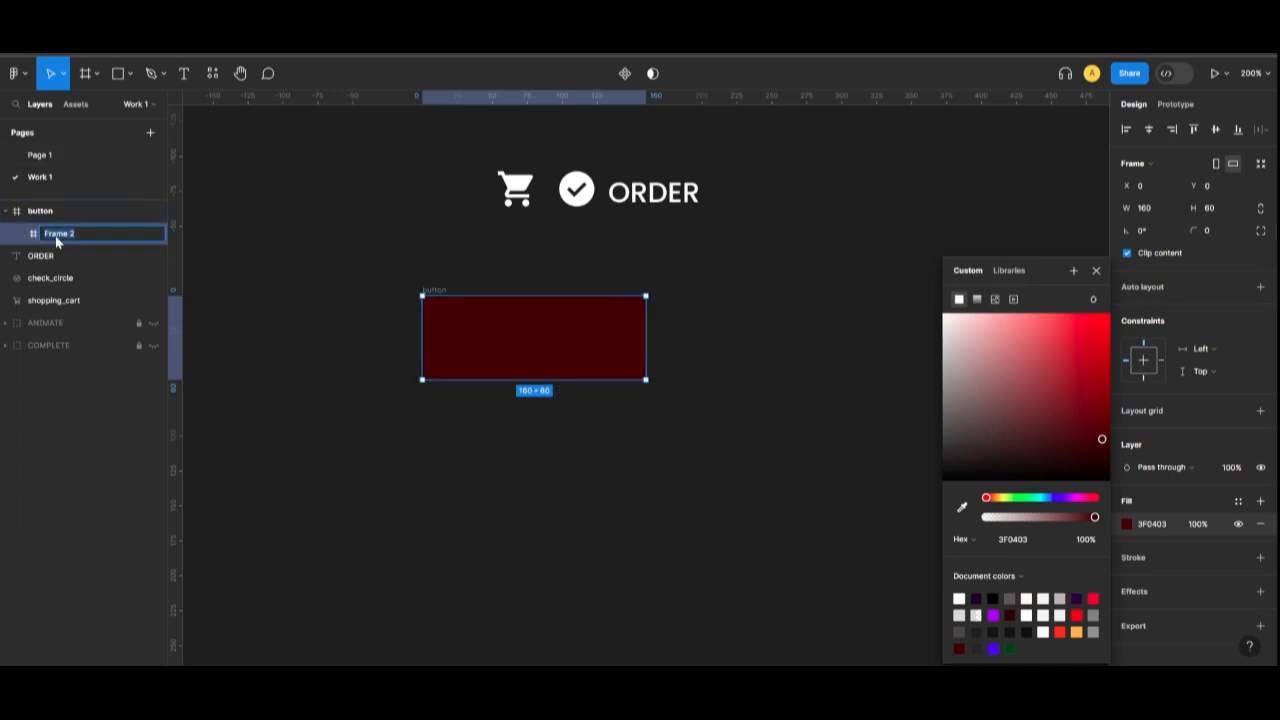
type("Inner frame")
left_click(357, 422)
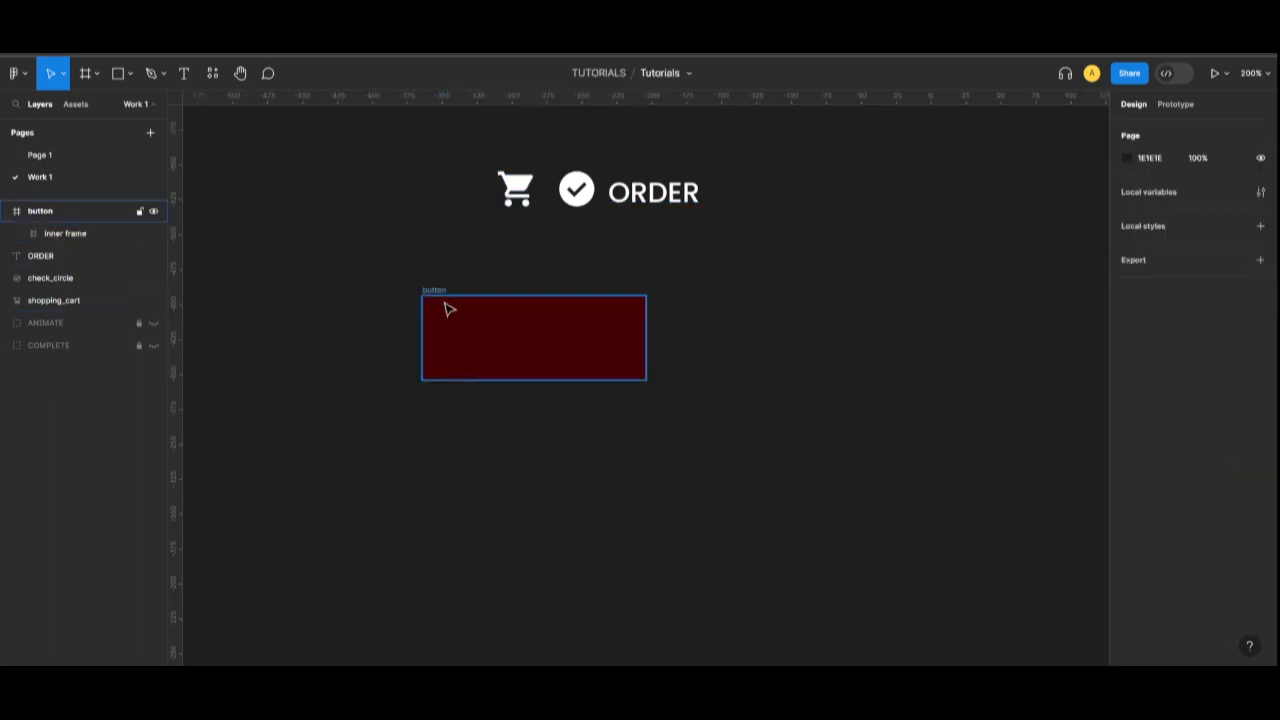
Set the outer button frame's corner radius to 20.
left_click(68, 214)
left_click(1213, 234)
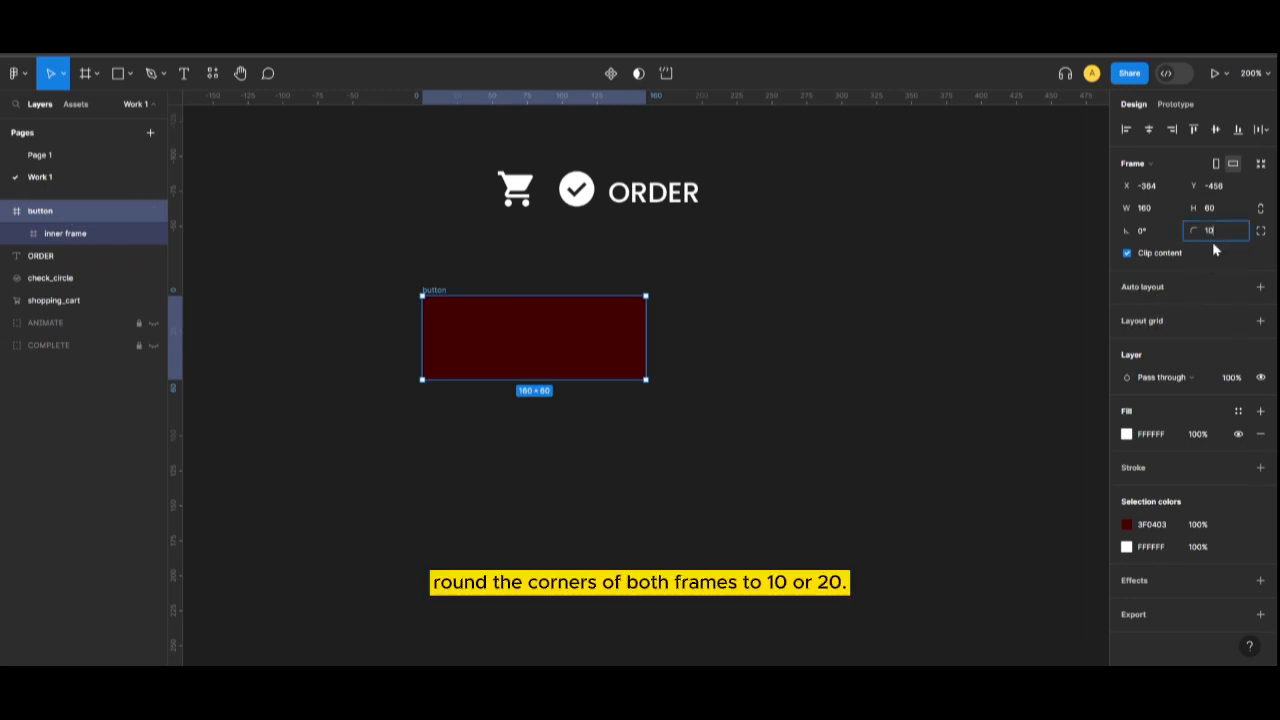
type("10")
key("Return")
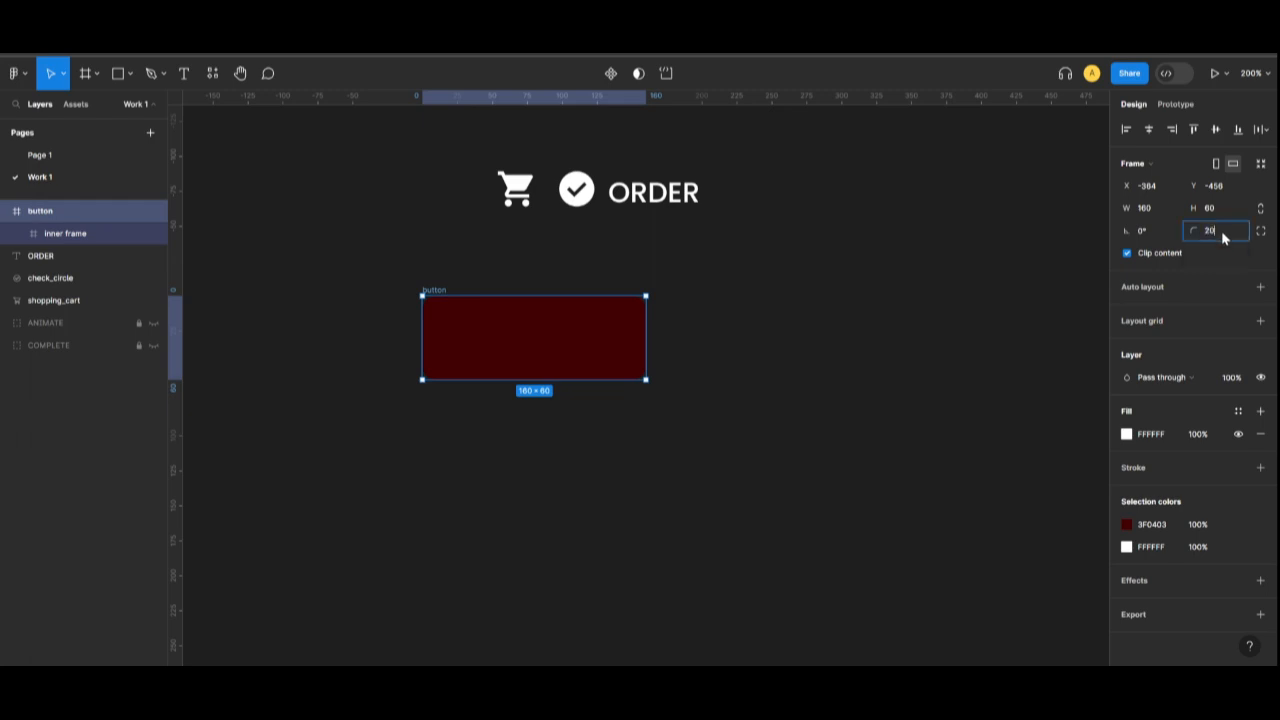
left_click(886, 397)
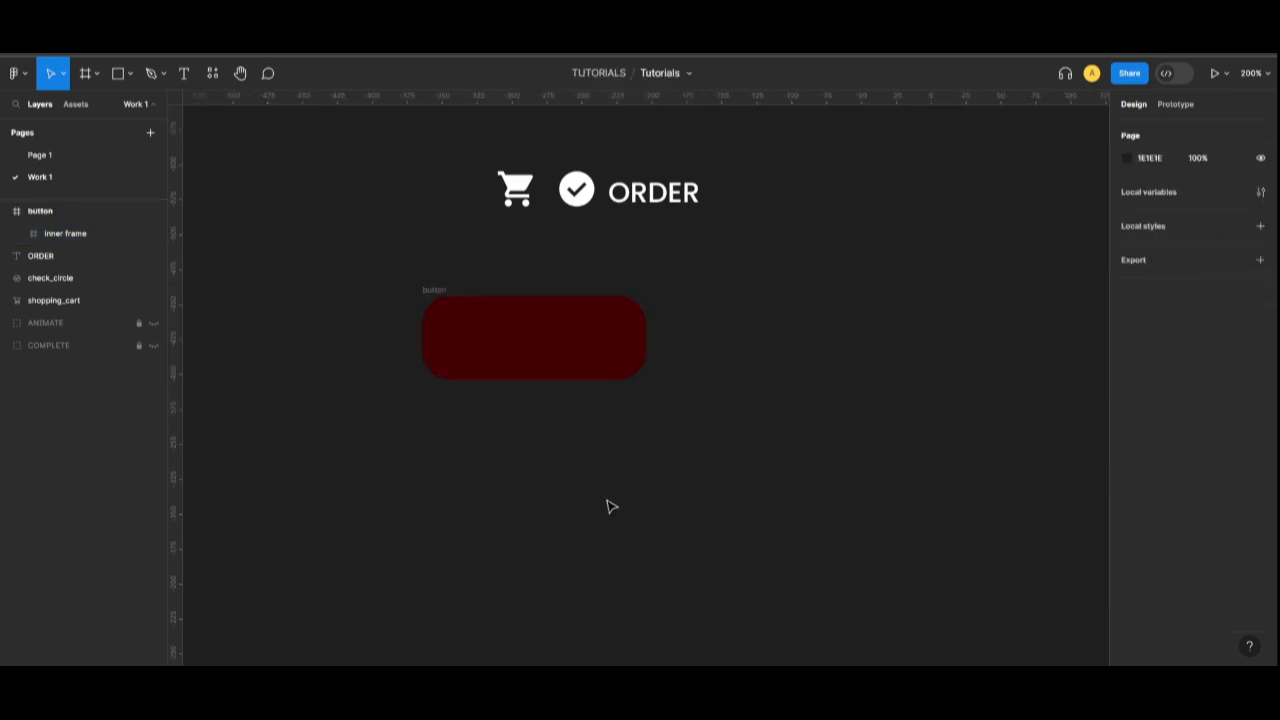
Round the inner frame's corners to match the outer button frame.
left_click(100, 233)
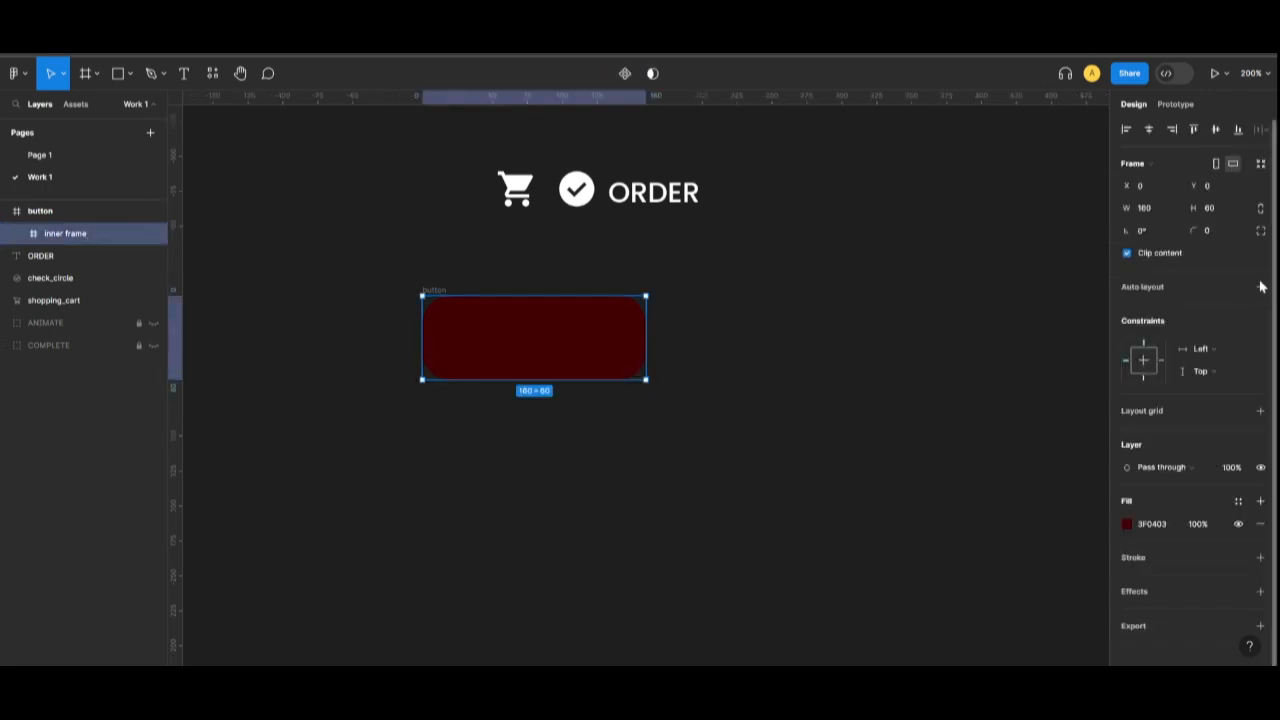
left_click(1222, 232)
type("2")
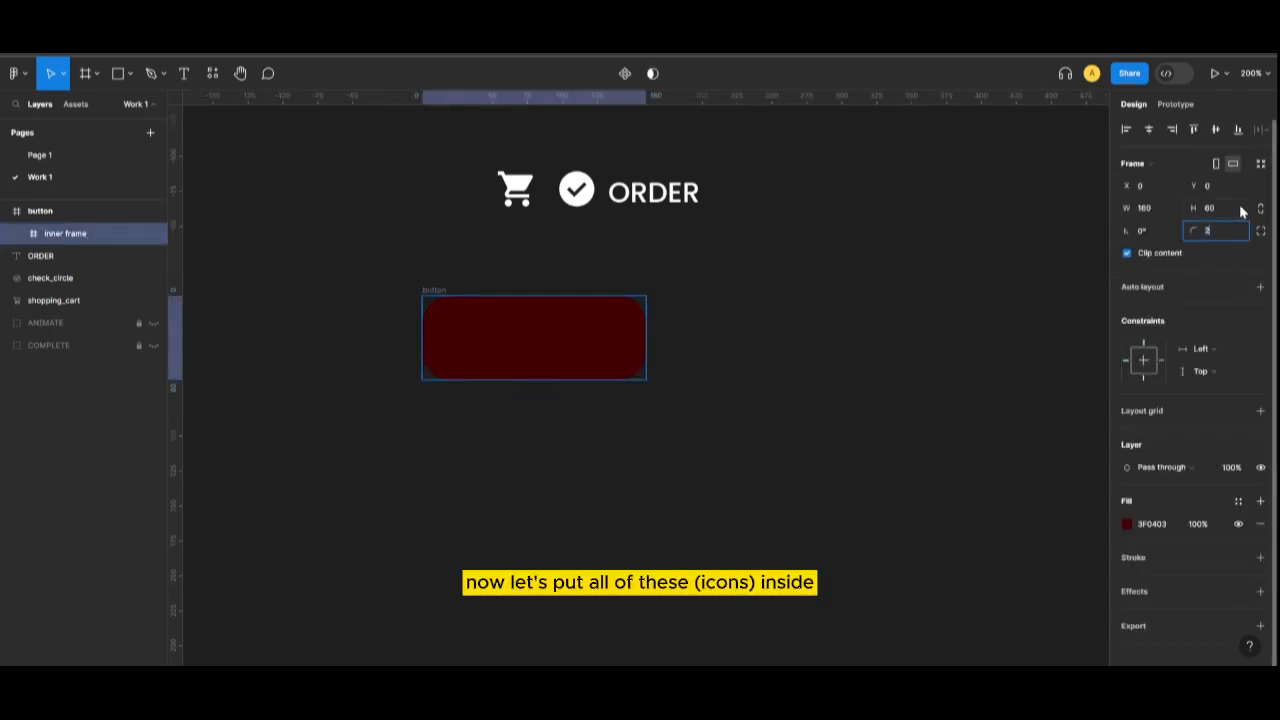
key("Return")
left_click(926, 397)
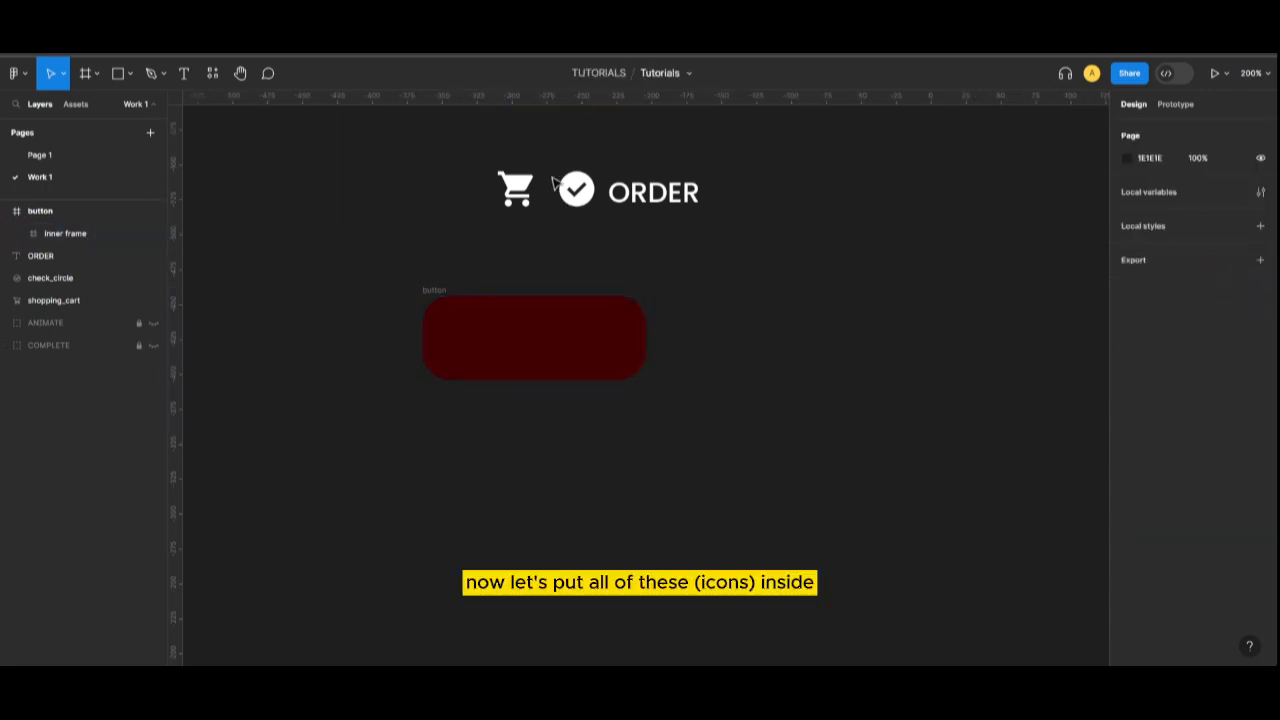
Move the check_circle icon to the middle of the inner frame and align it to the vertical center.
left_click(573, 192)
left_click_drag(576, 196, 546, 354)
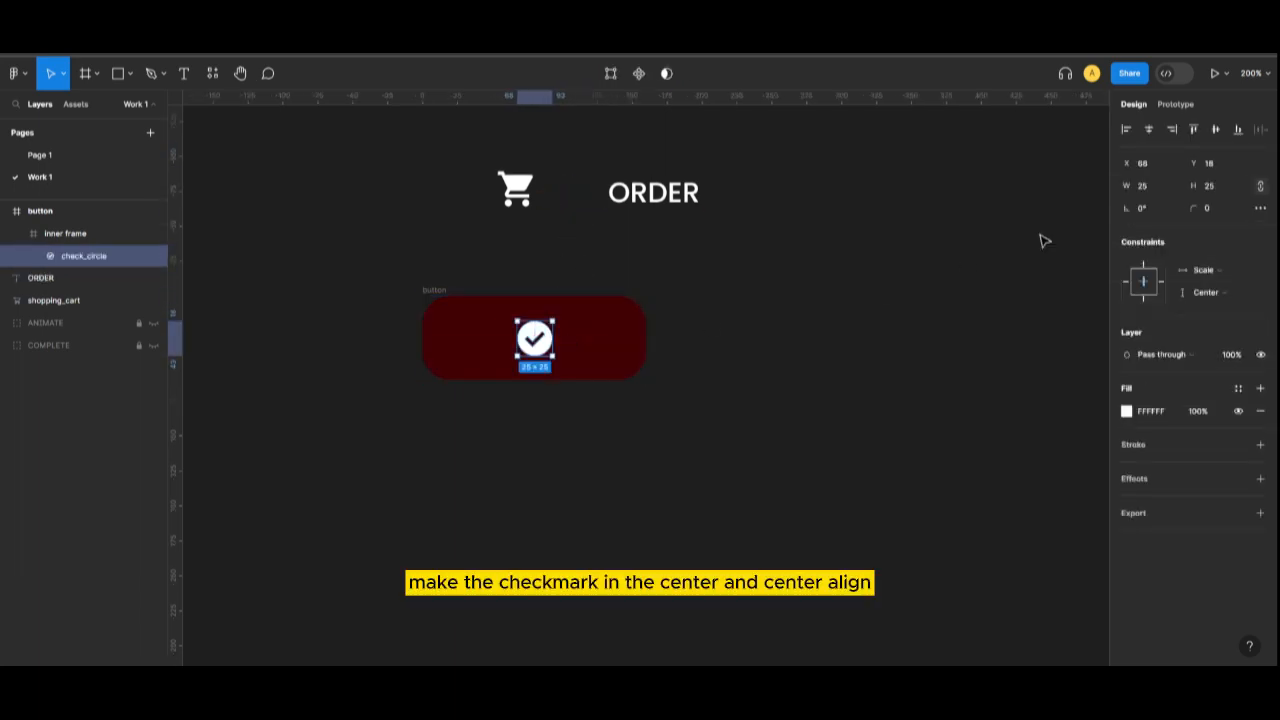
left_click(1216, 129)
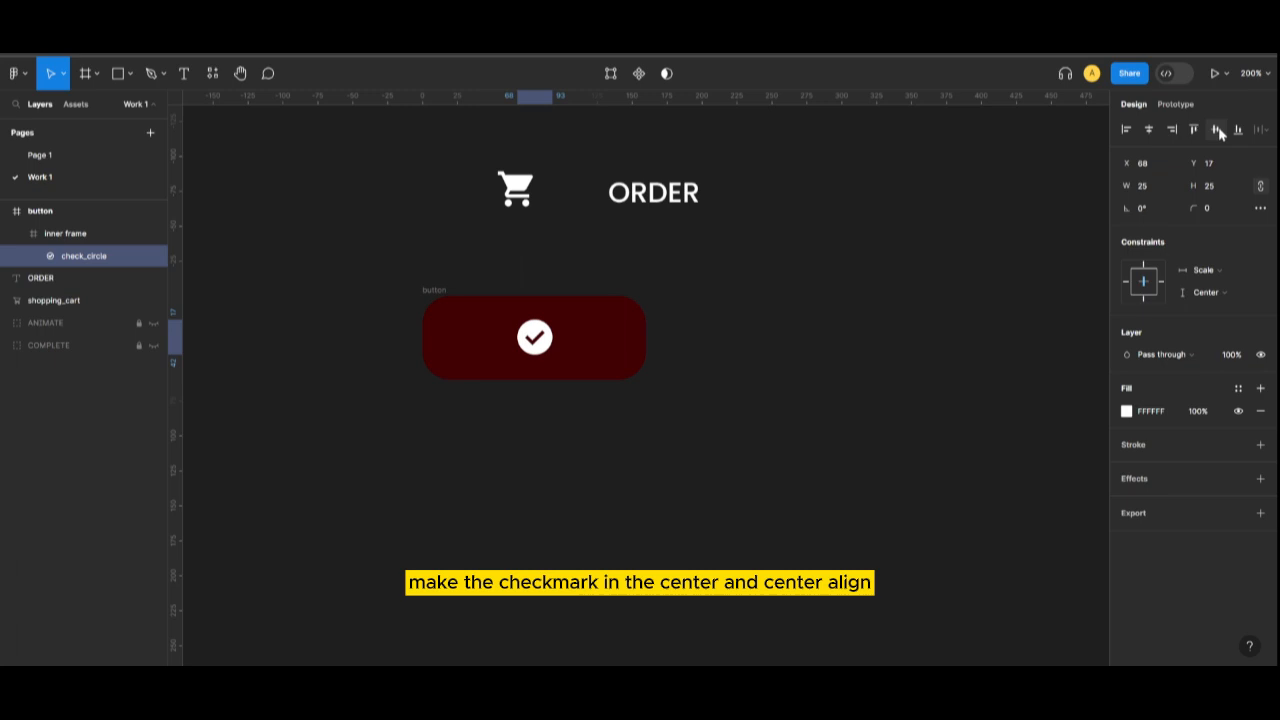
left_click(695, 373)
Move the shopping cart icon and ORDER text into the inner frame and set the horizontal spacing between them to 20.
left_click_drag(516, 190, 474, 340)
left_click_drag(672, 198, 610, 342)
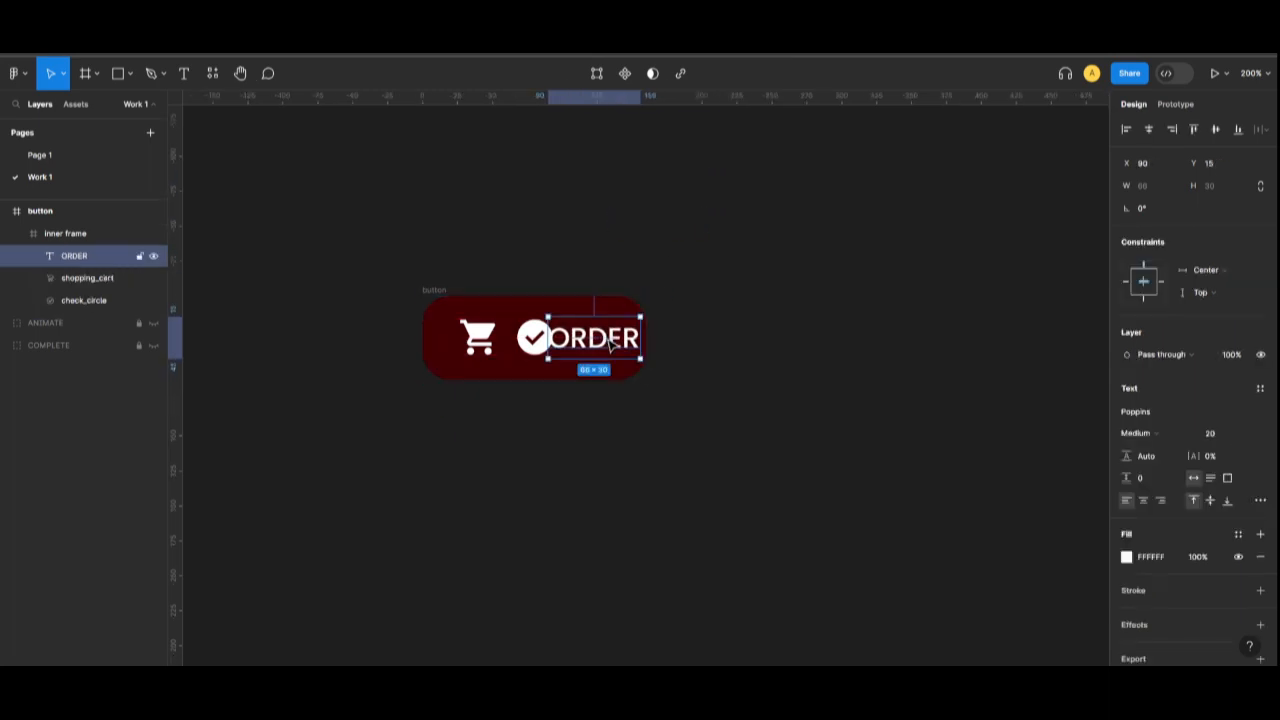
left_click(480, 338, "shift")
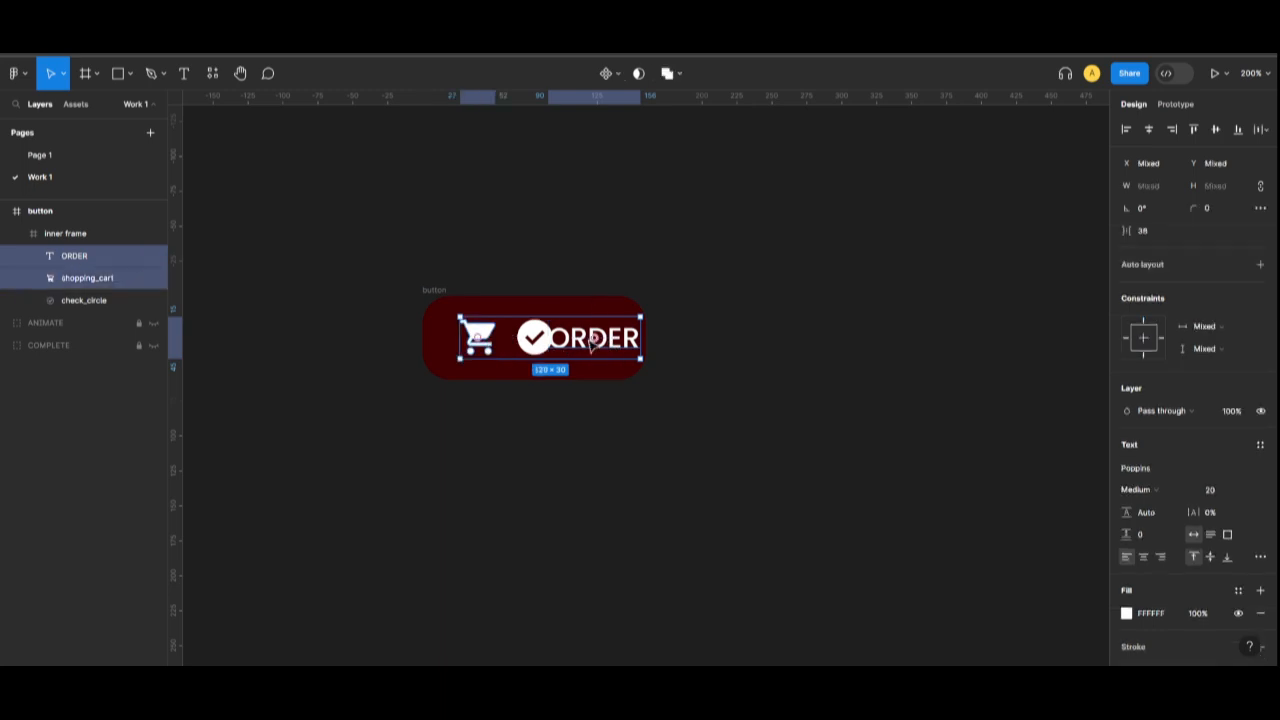
left_click(1148, 232)
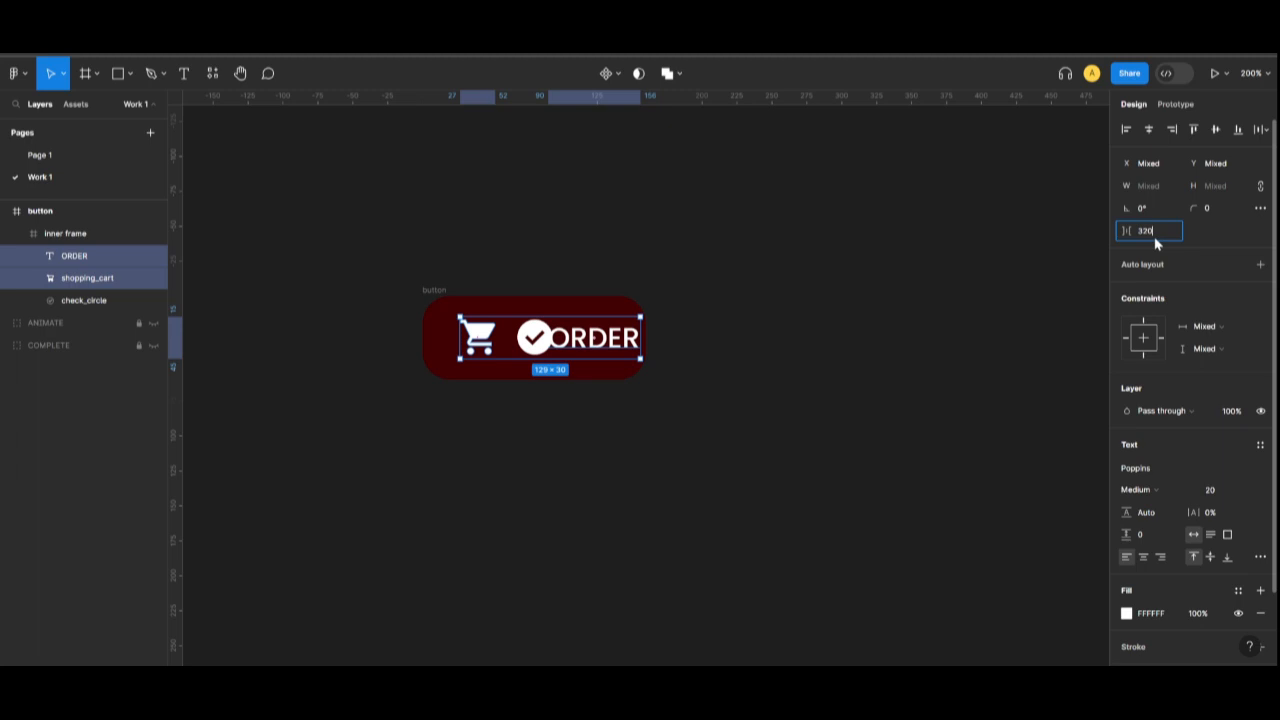
type("320")
key("Return")
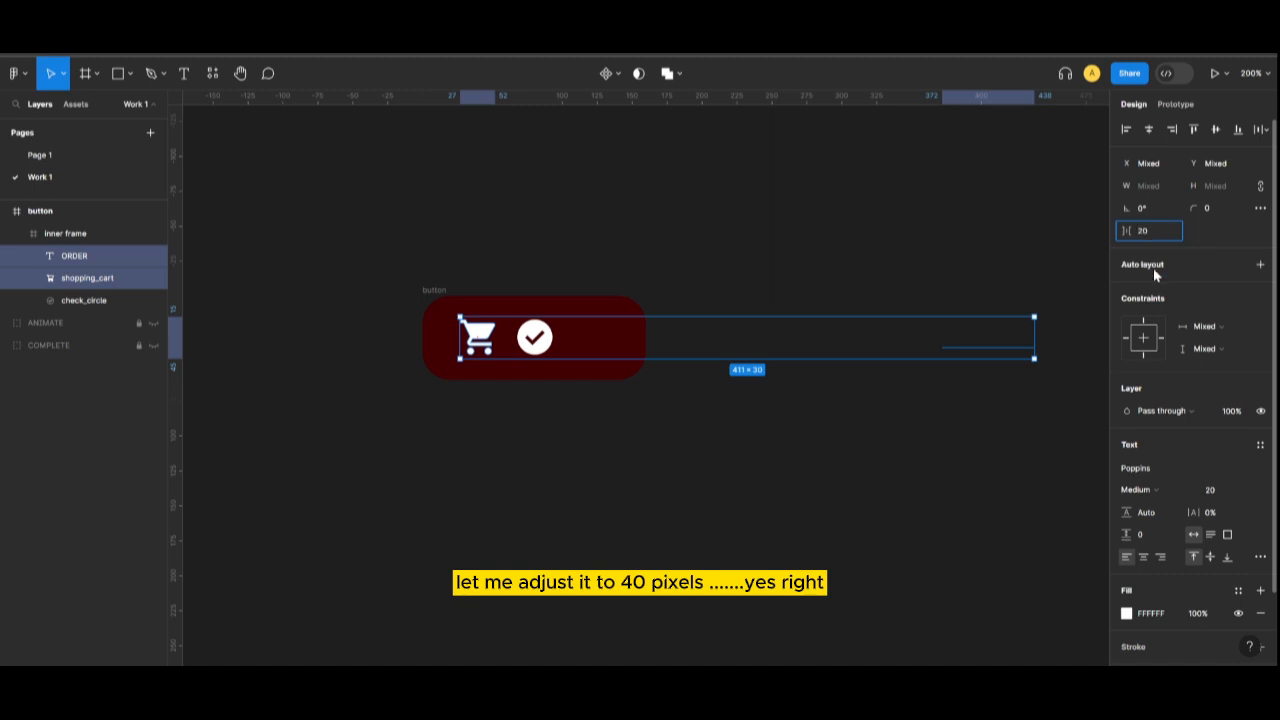
key("Return")
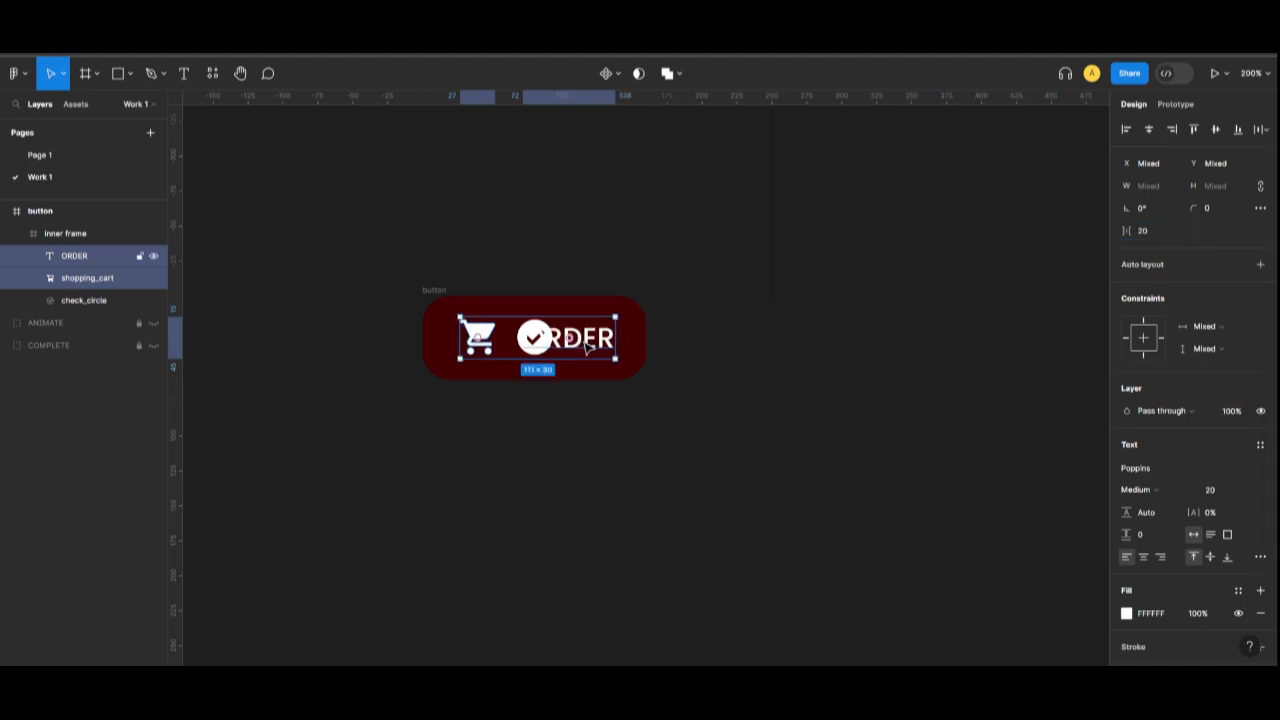
Center the shopping cart icon and ORDER text together within the button, both horizontally and vertically.
left_click_drag(588, 343, 595, 344)
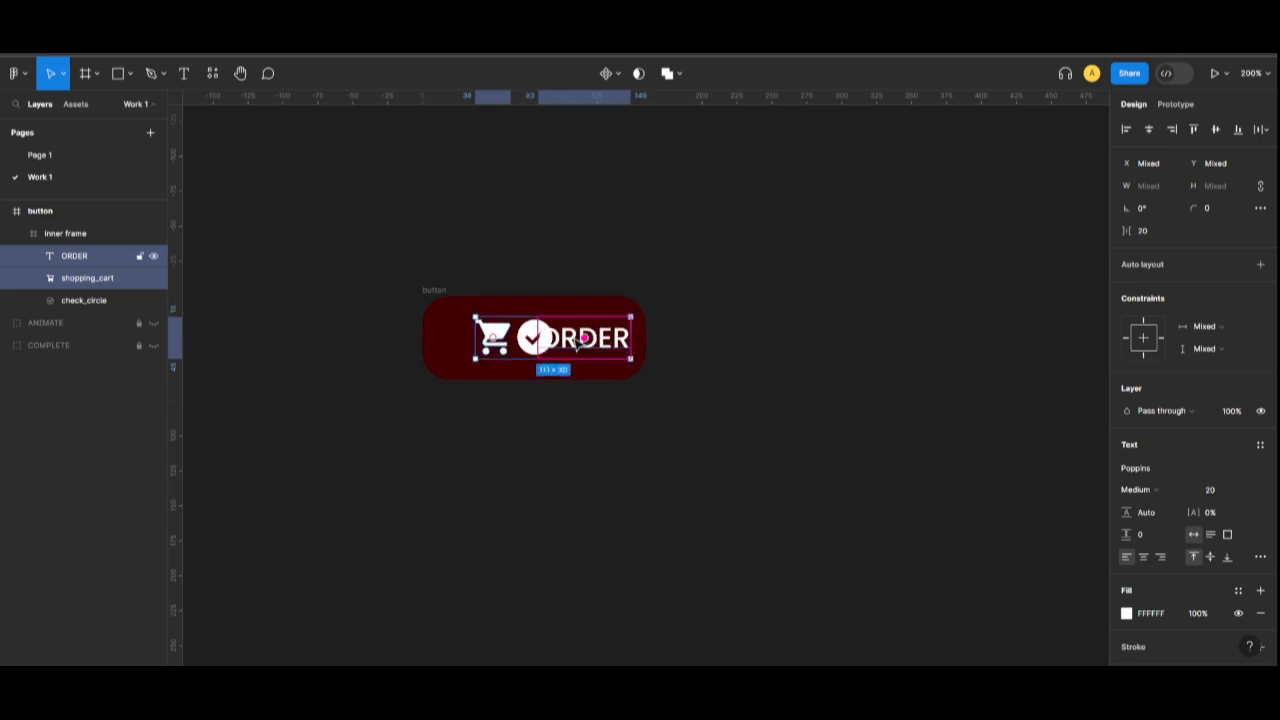
left_click_drag(576, 344, 563, 340)
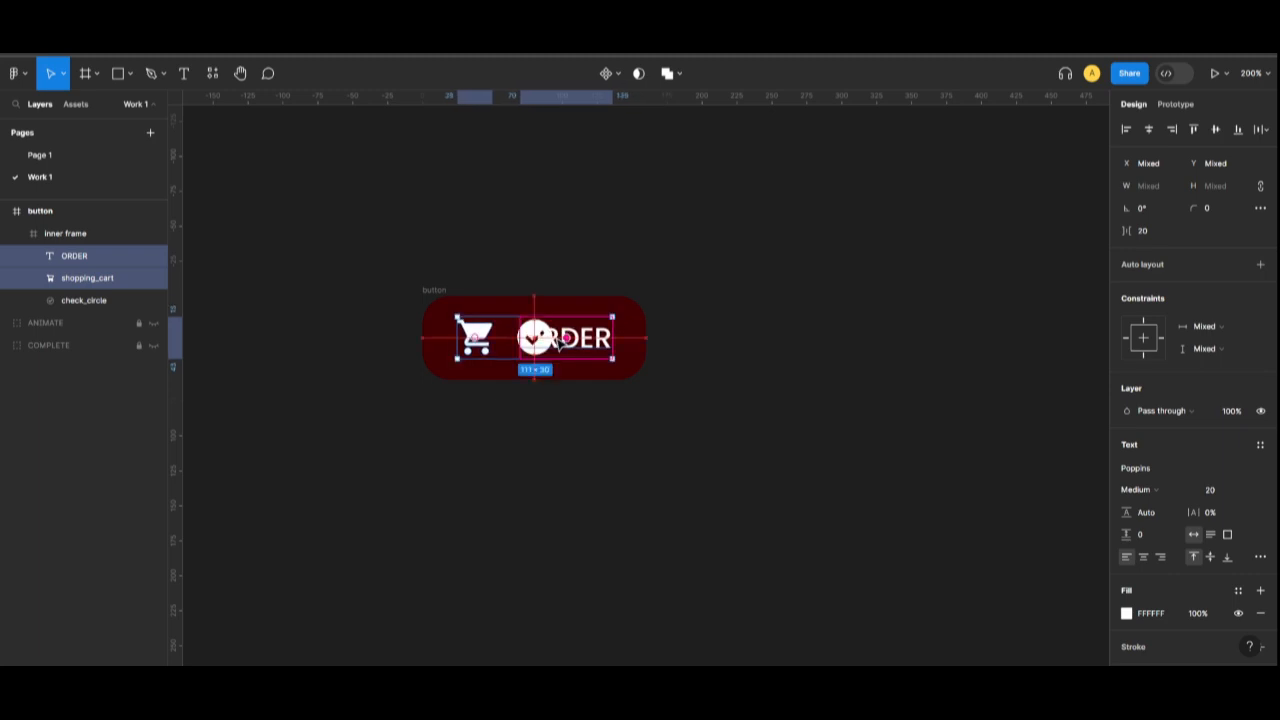
left_click(700, 433)
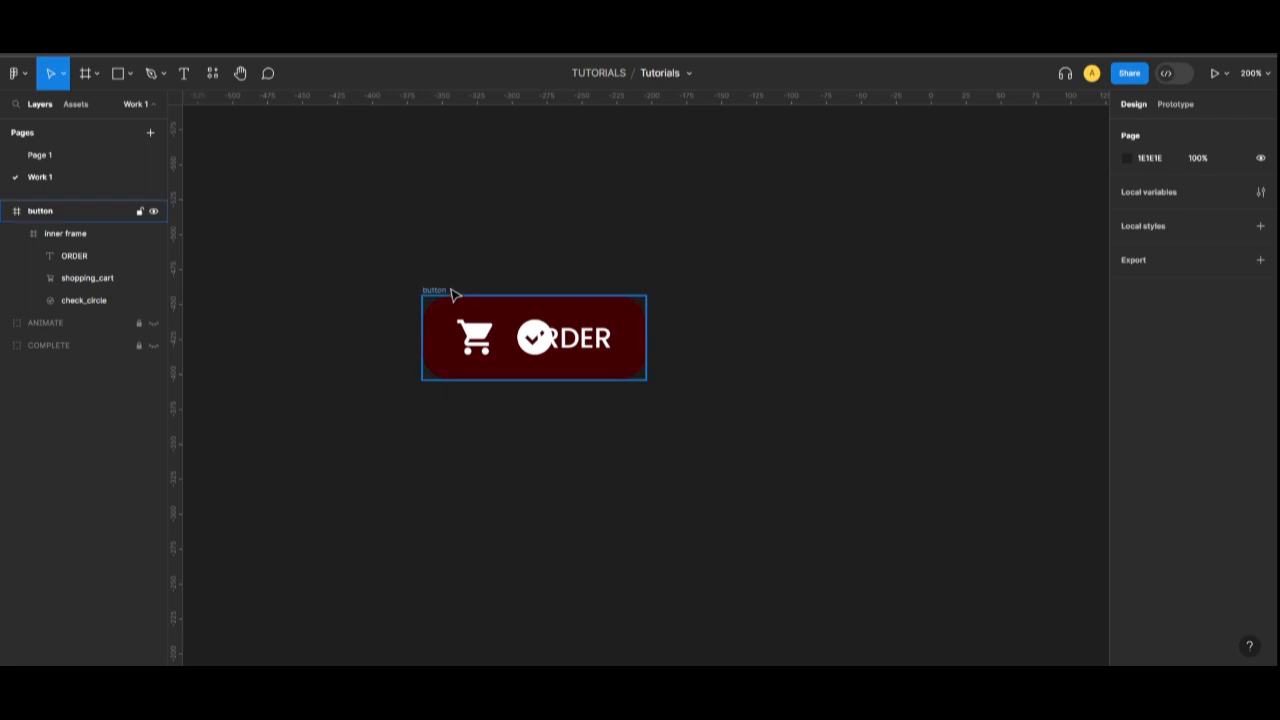
Duplicate the whole button beside the original at the same height, and adjust both to leave a wide gap between them.
left_click(451, 294)
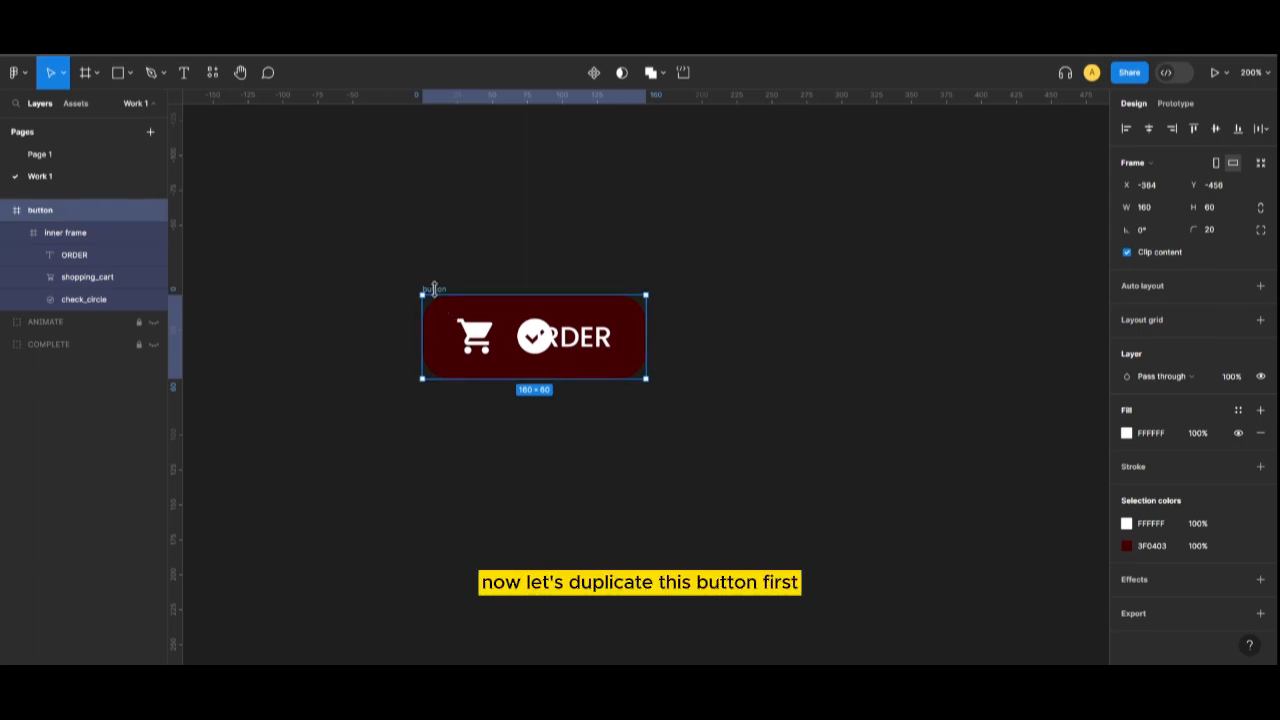
left_click_drag(437, 296, 708, 295)
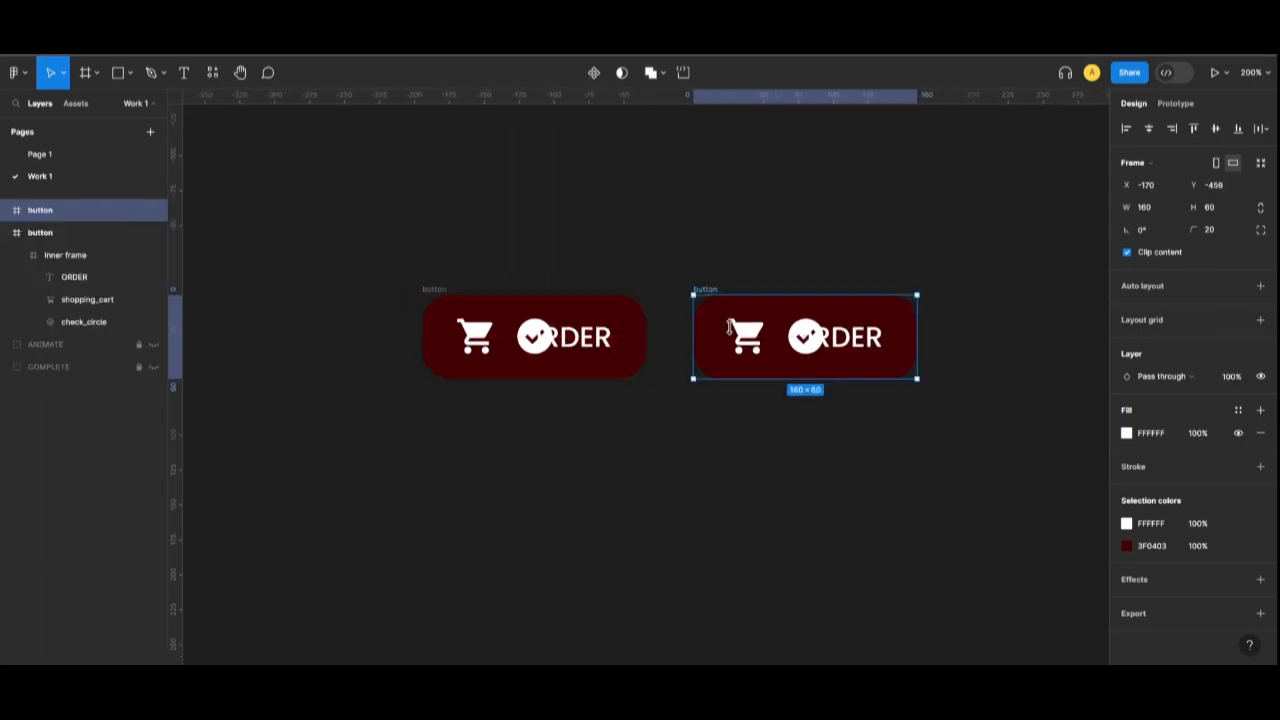
left_click_drag(435, 296, 340, 296)
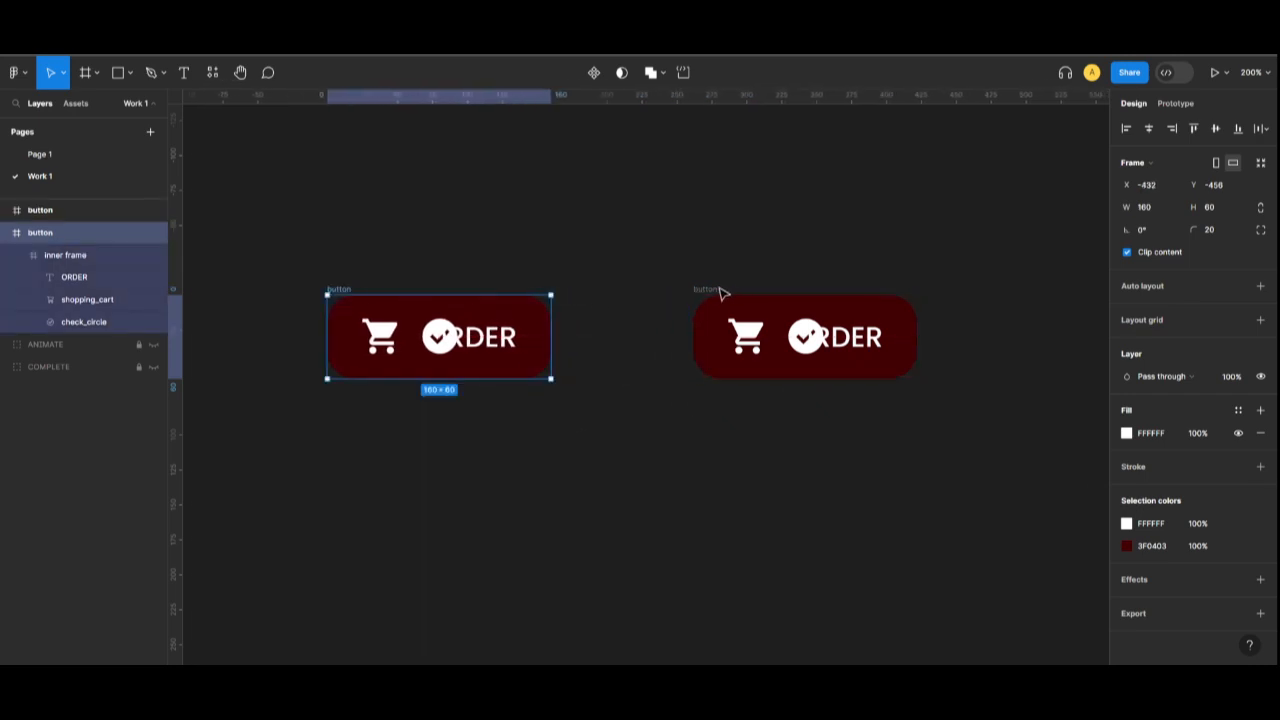
left_click_drag(718, 291, 708, 290)
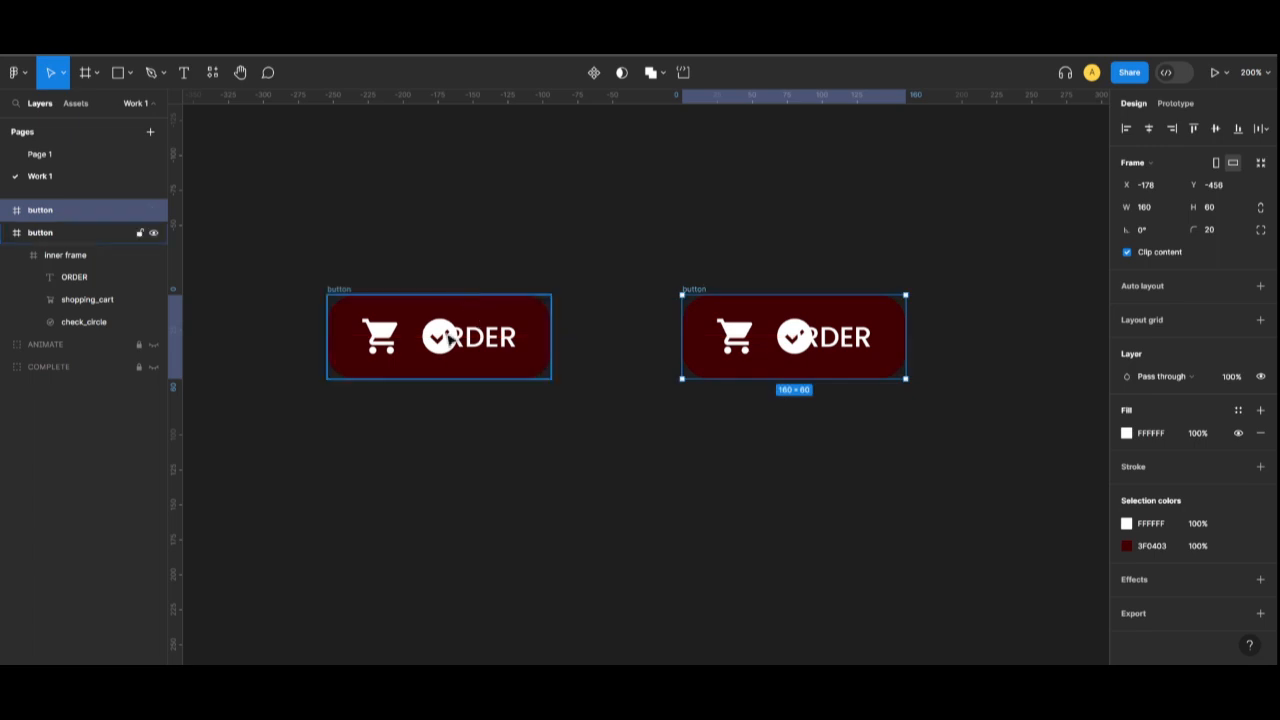
Move the original button's check_circle icon straight up until it lies completely outside the top of the button.
left_click(428, 334)
left_click(425, 334)
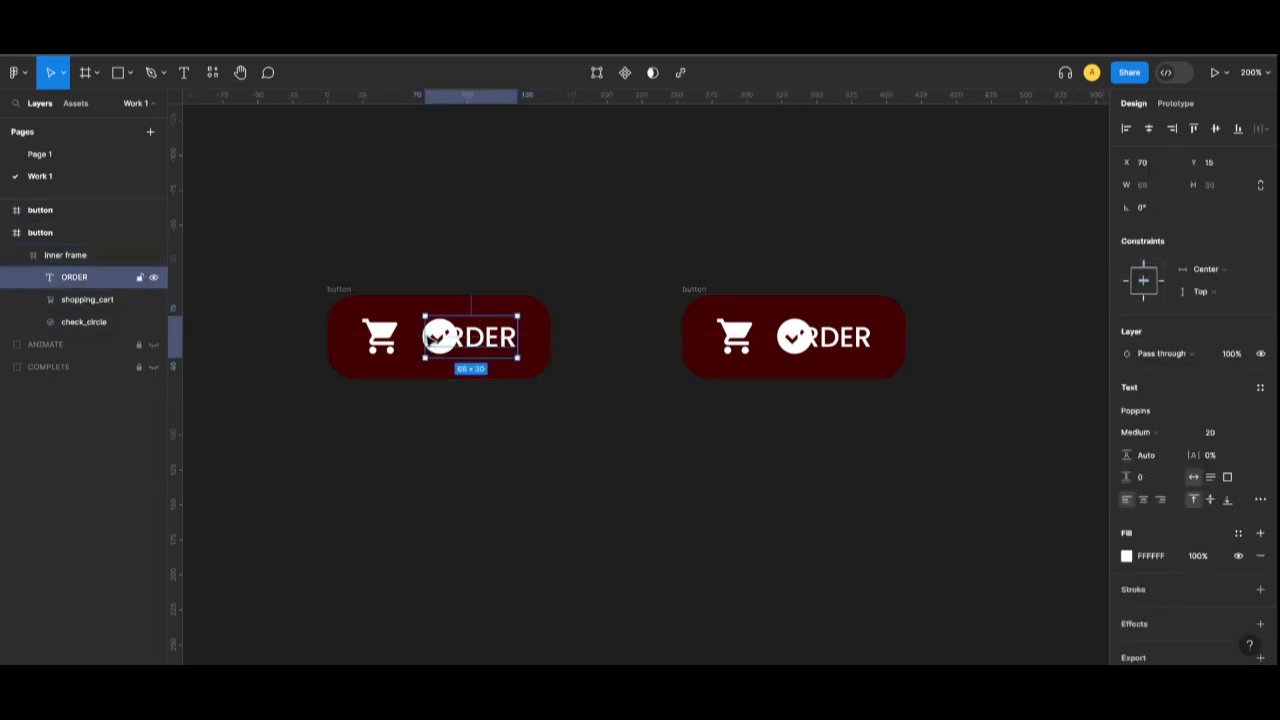
left_click(93, 322)
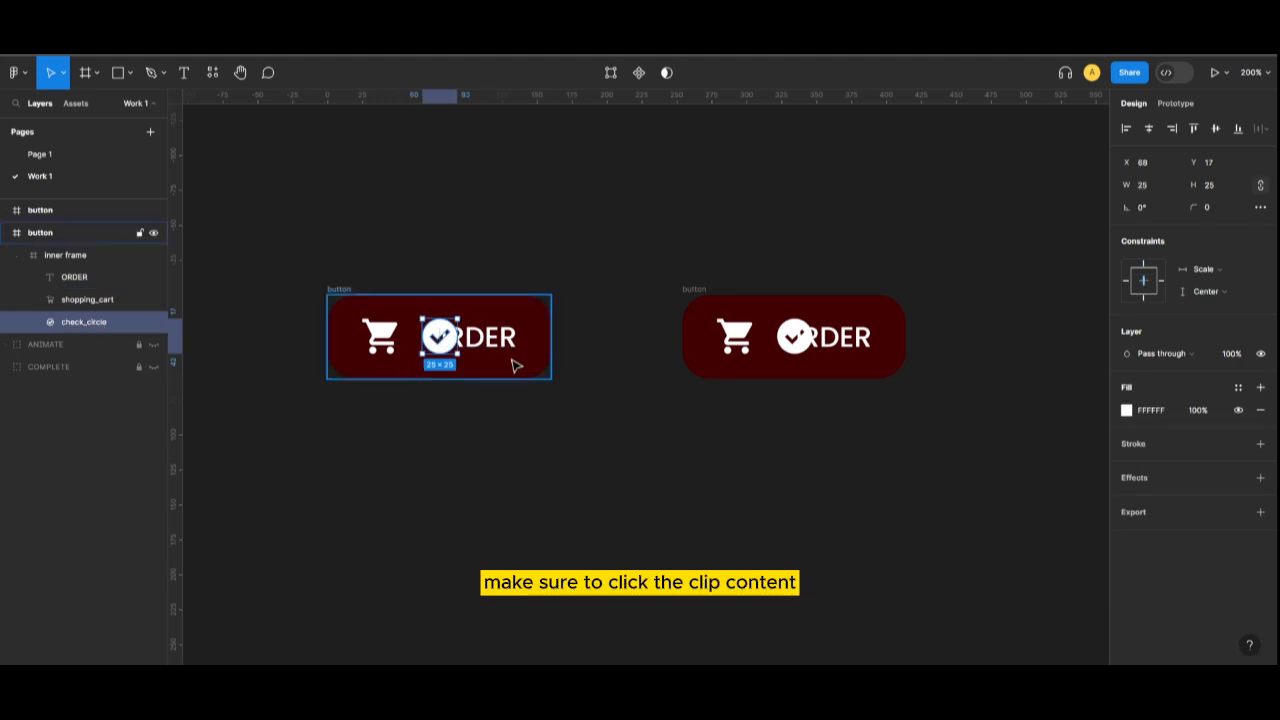
key("Up")
key("Up")
key("Up")
key("Up")
key("Up")
key("Up")
key("Up")
key("Up")
key("Up")
key("Up")
key("Up")
key("Up")
key("Up")
key("Up")
key("Up")
key("Up")
key("Up")
key("Up")
key("Up")
key("Up")
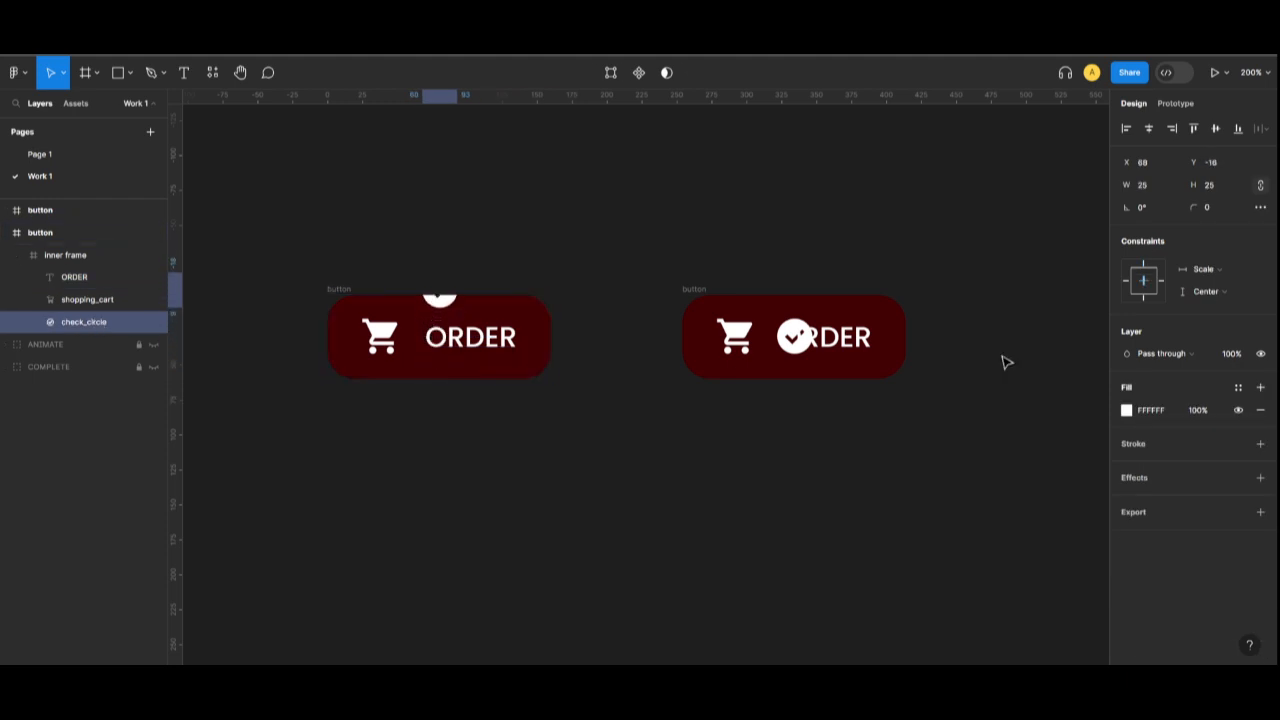
key("Up")
key("Up")
key("Up")
key("Up")
key("Up")
key("Up")
key("Up")
key("Up")
key("Up")
key("Up")
key("Up")
key("Up")
key("Up")
key("Up")
key("Up")
key("Up")
key("Up")
key("Up")
key("Up")
key("Up")
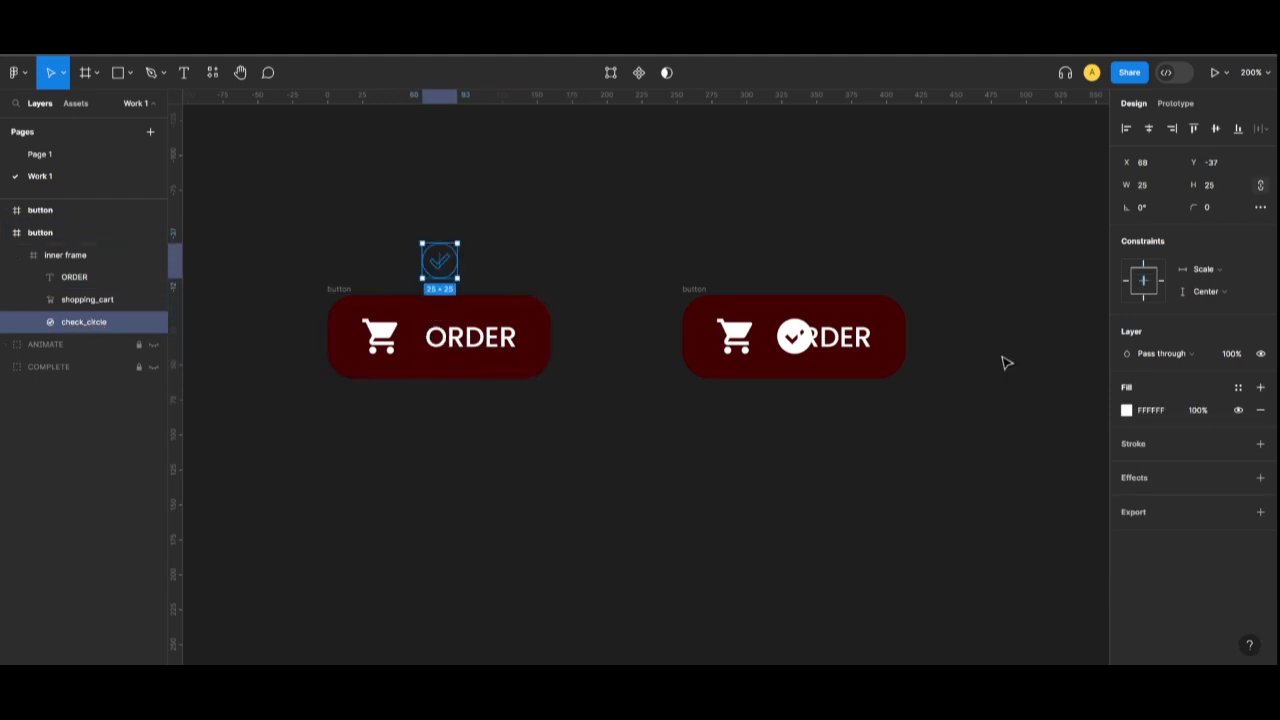
Nudge the original button's check_circle icon slightly higher to Y -39 with outlines shown, and restore the normal view.
key("ctrl+y")
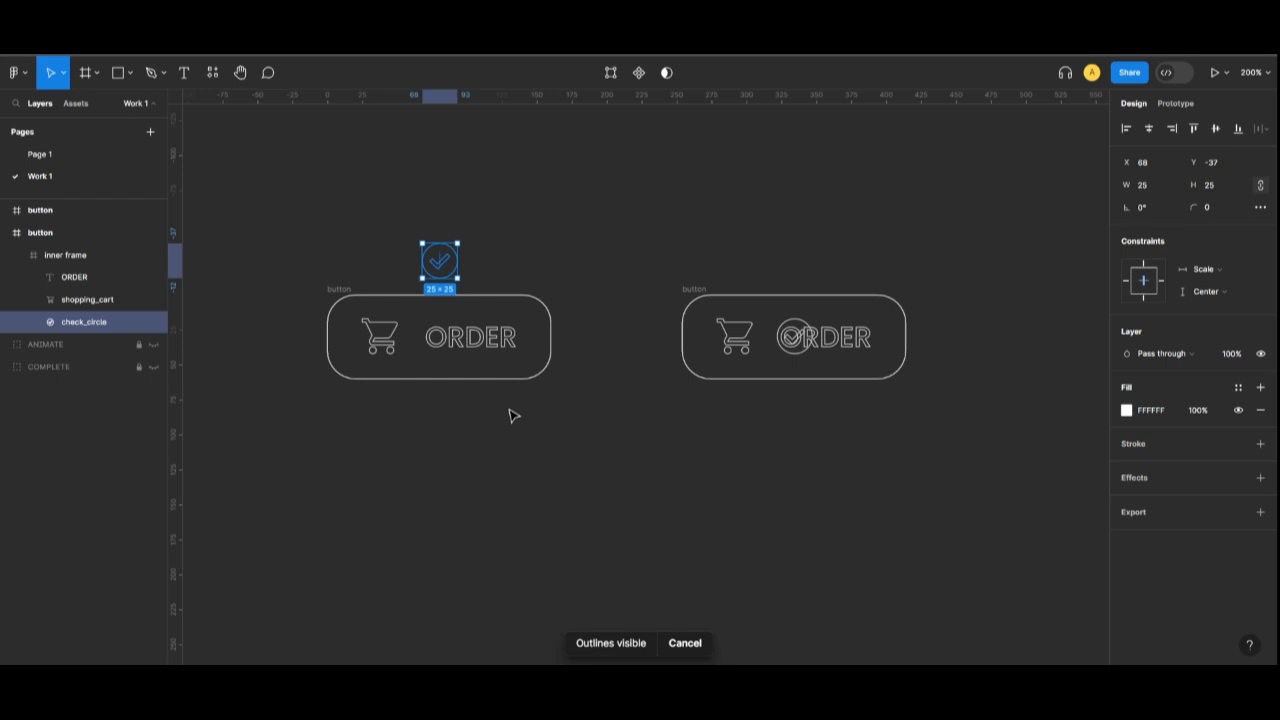
key("Up")
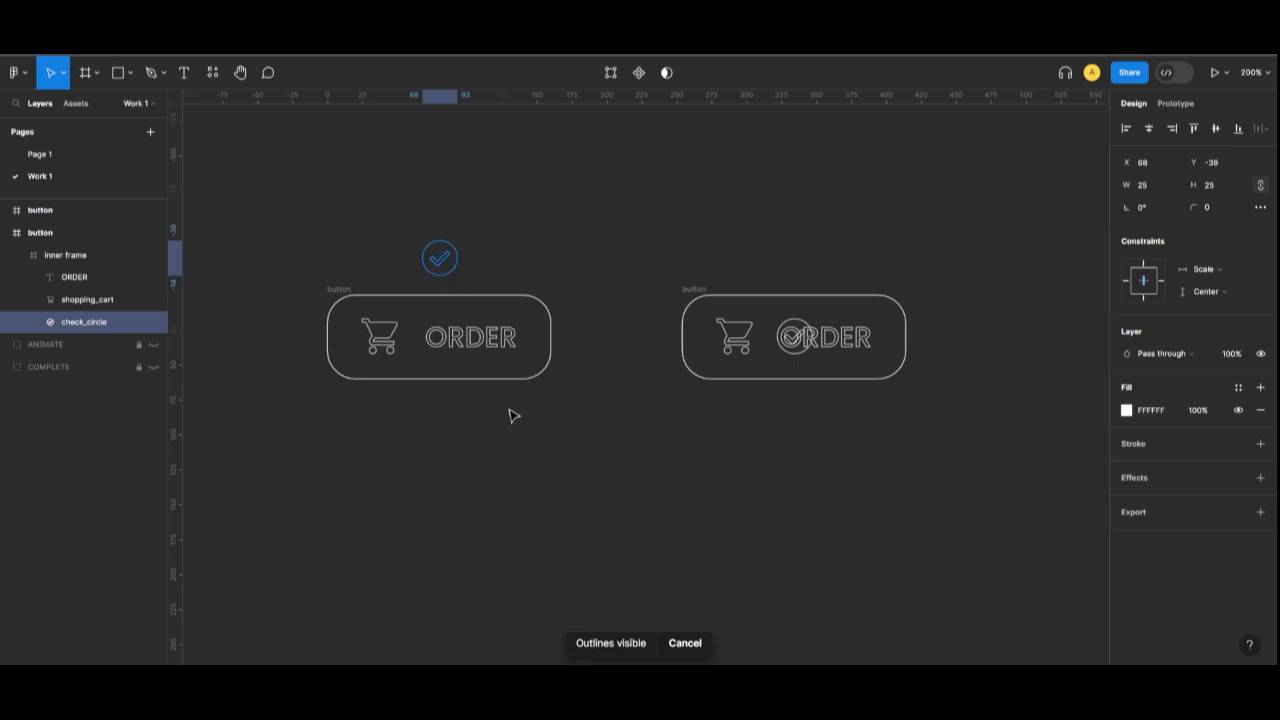
left_click(510, 415)
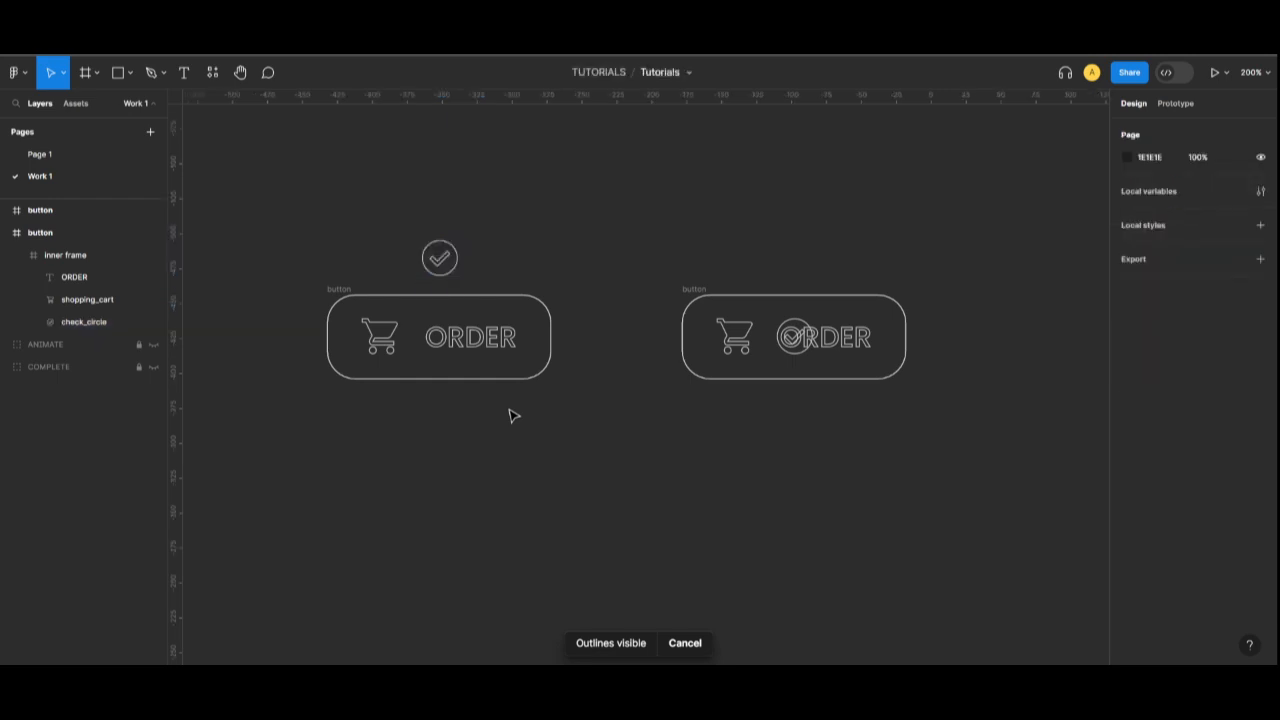
key("ctrl+y")
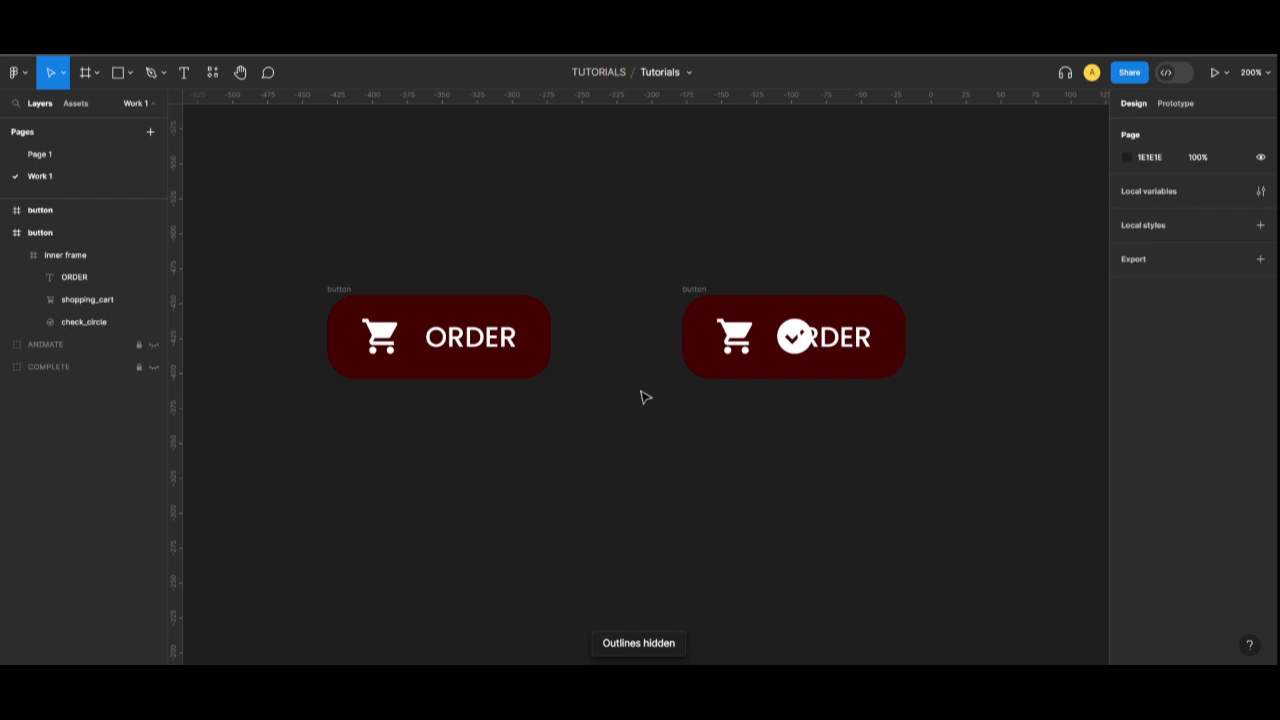
Narrow the duplicate button's inner frame from both sides to about 59 × 60 around the check icon.
left_click(684, 297)
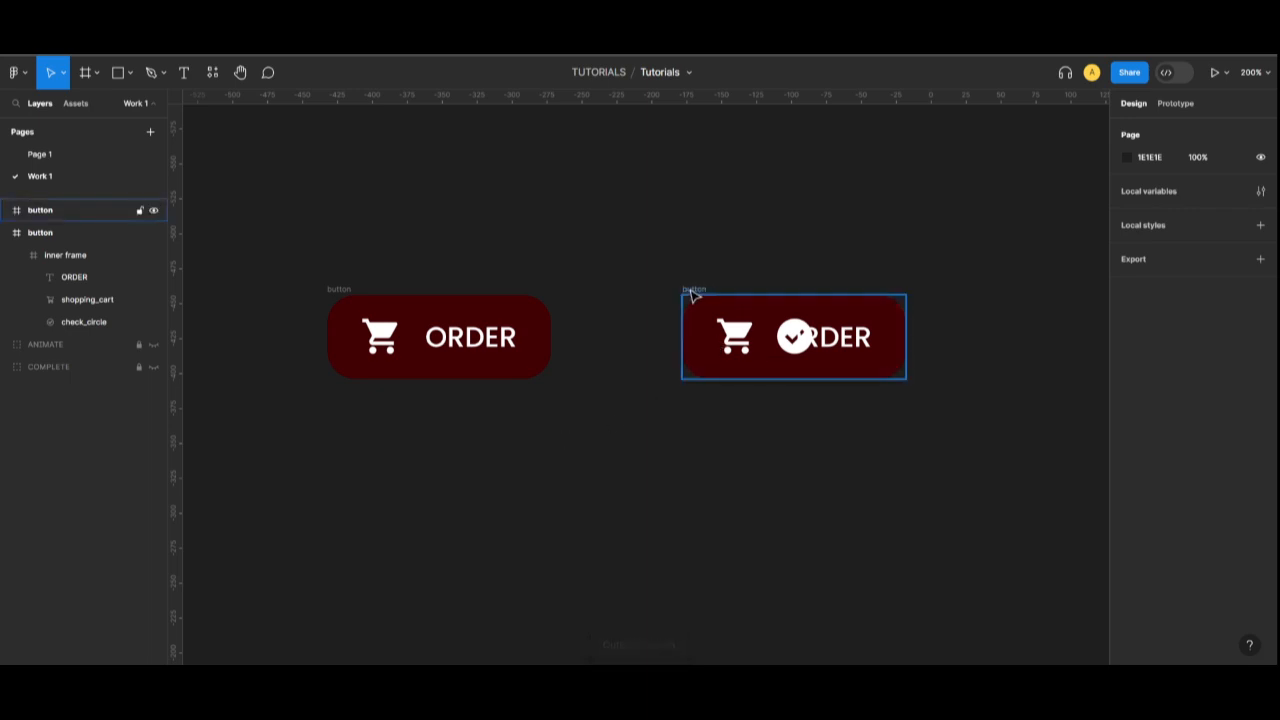
left_click(757, 371)
left_click_drag(685, 345, 744, 345)
left_click_drag(906, 338, 845, 337)
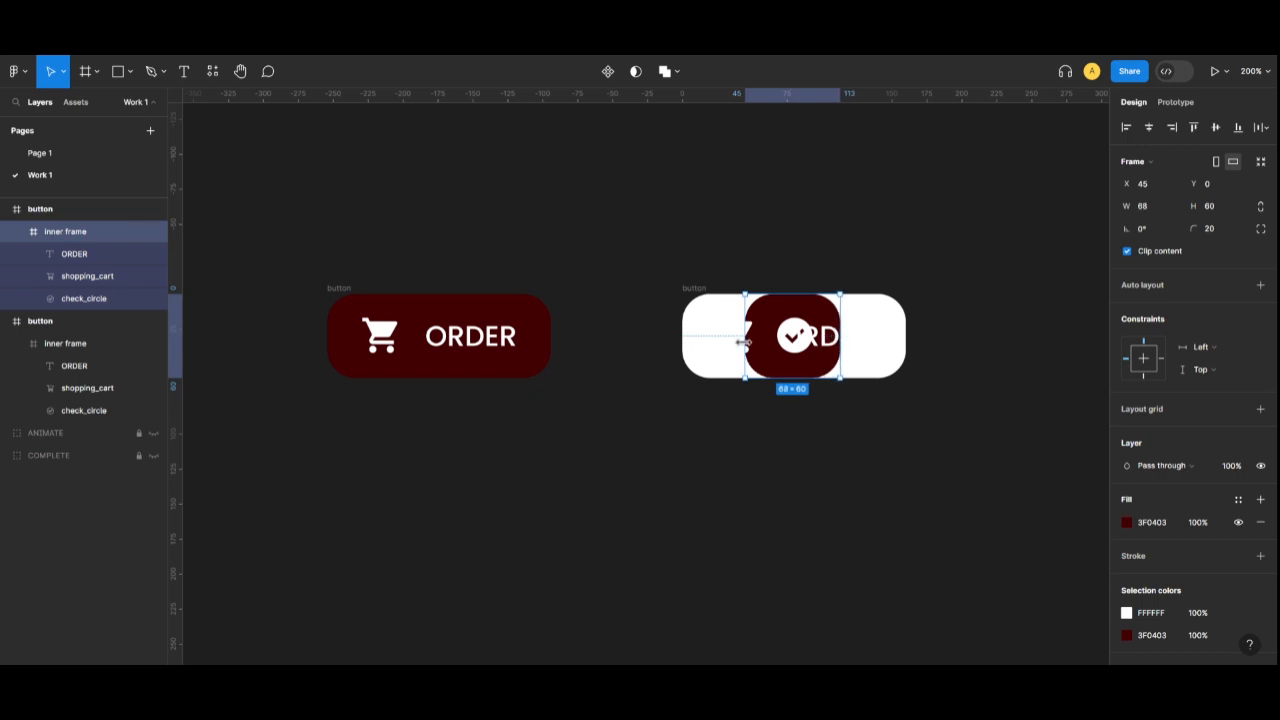
left_click_drag(743, 342, 752, 347)
key("ctrl+z")
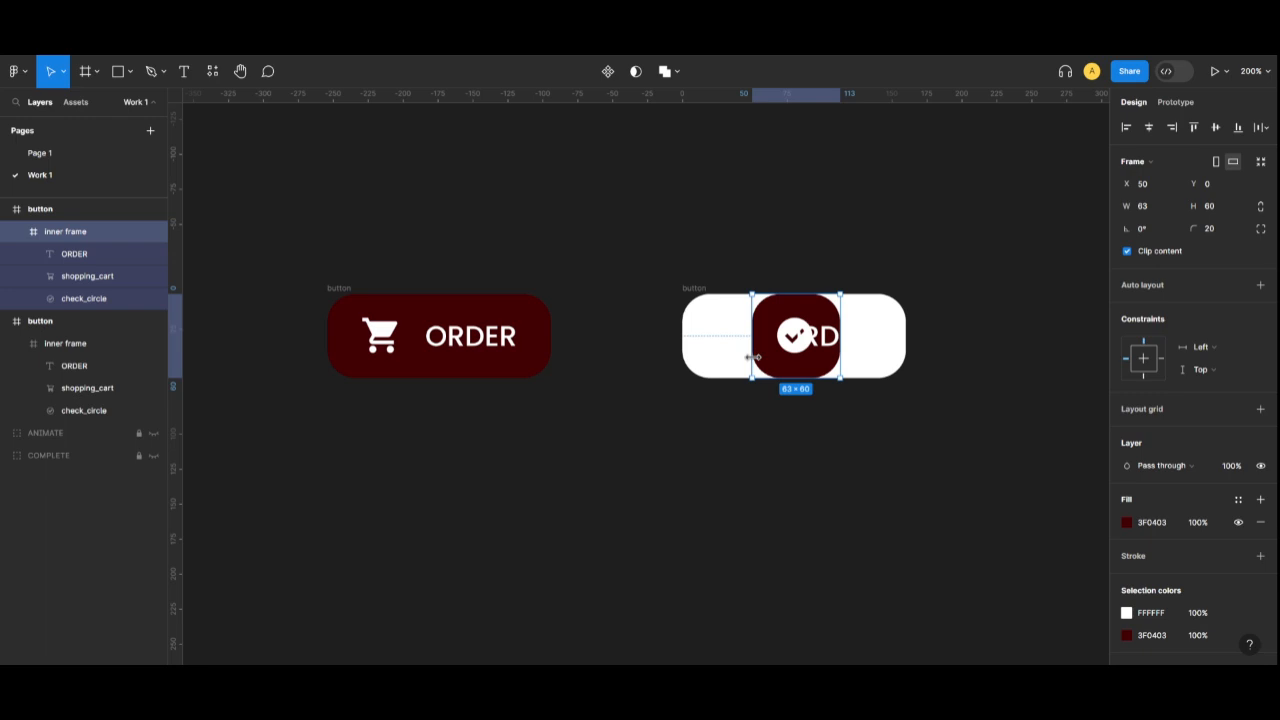
left_click(791, 443)
left_click(836, 348)
left_click_drag(838, 342, 834, 342)
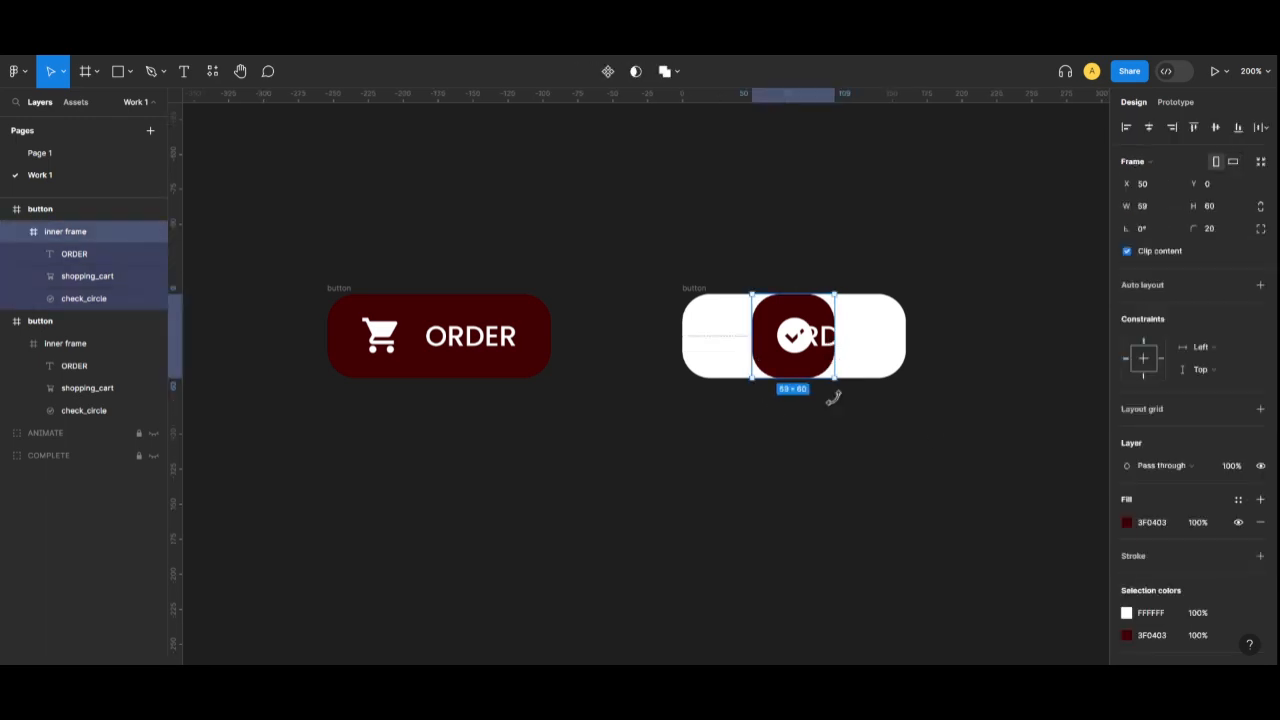
left_click(834, 443)
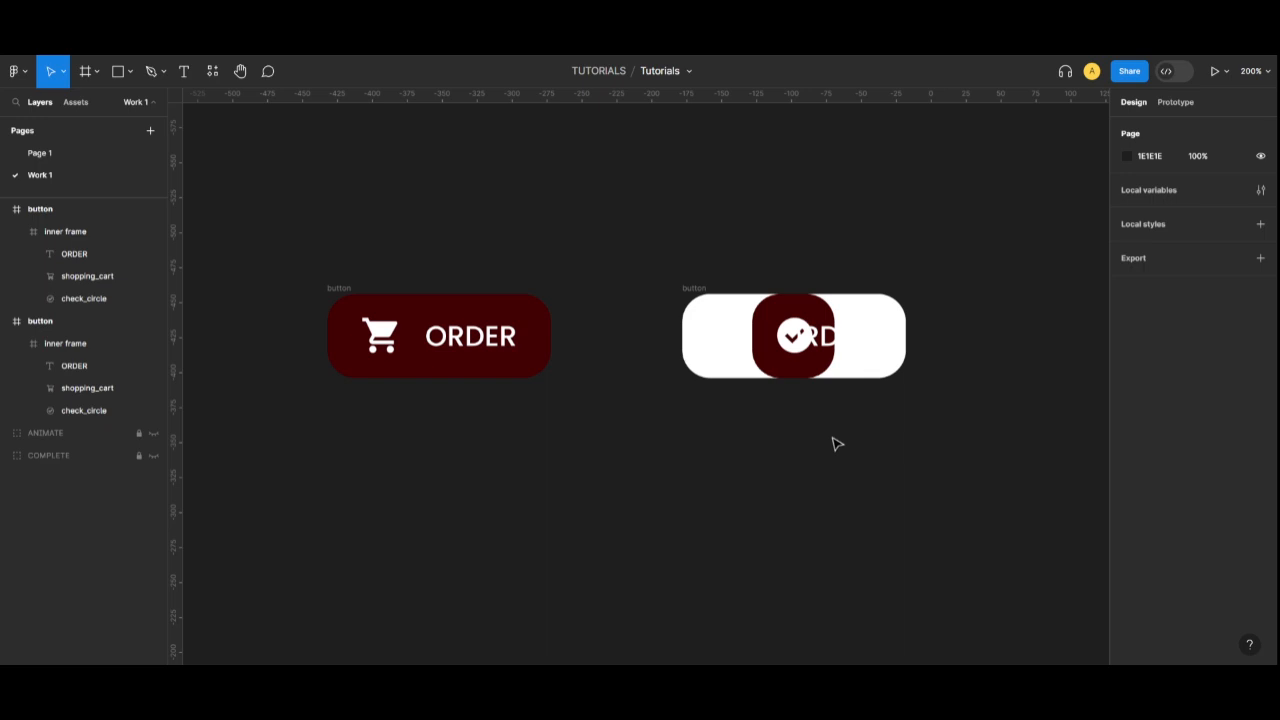
Show outlines and move the duplicate's shopping cart icon left until it lies fully outside the button.
key("ctrl+y")
left_click(737, 349)
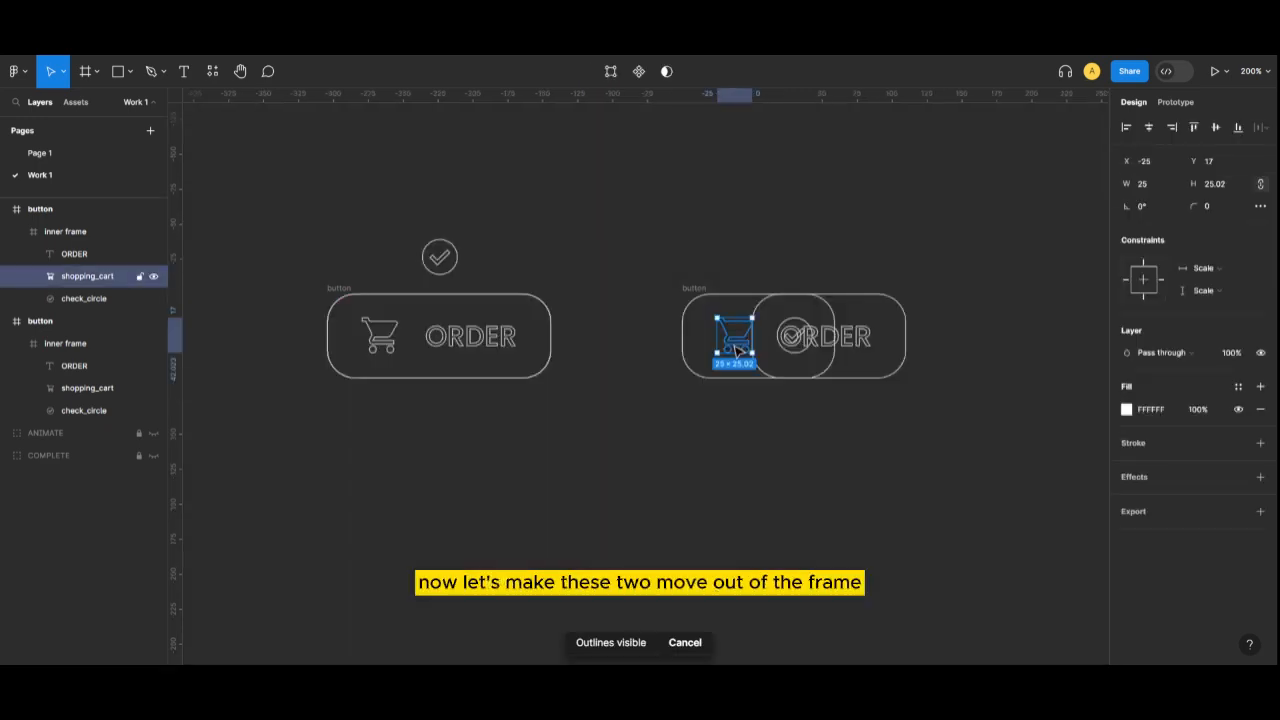
key("shift+Left")
key("shift+Left")
key("shift+Left")
key("shift+Left")
key("shift+Left")
key("shift+Left")
key("shift+Left")
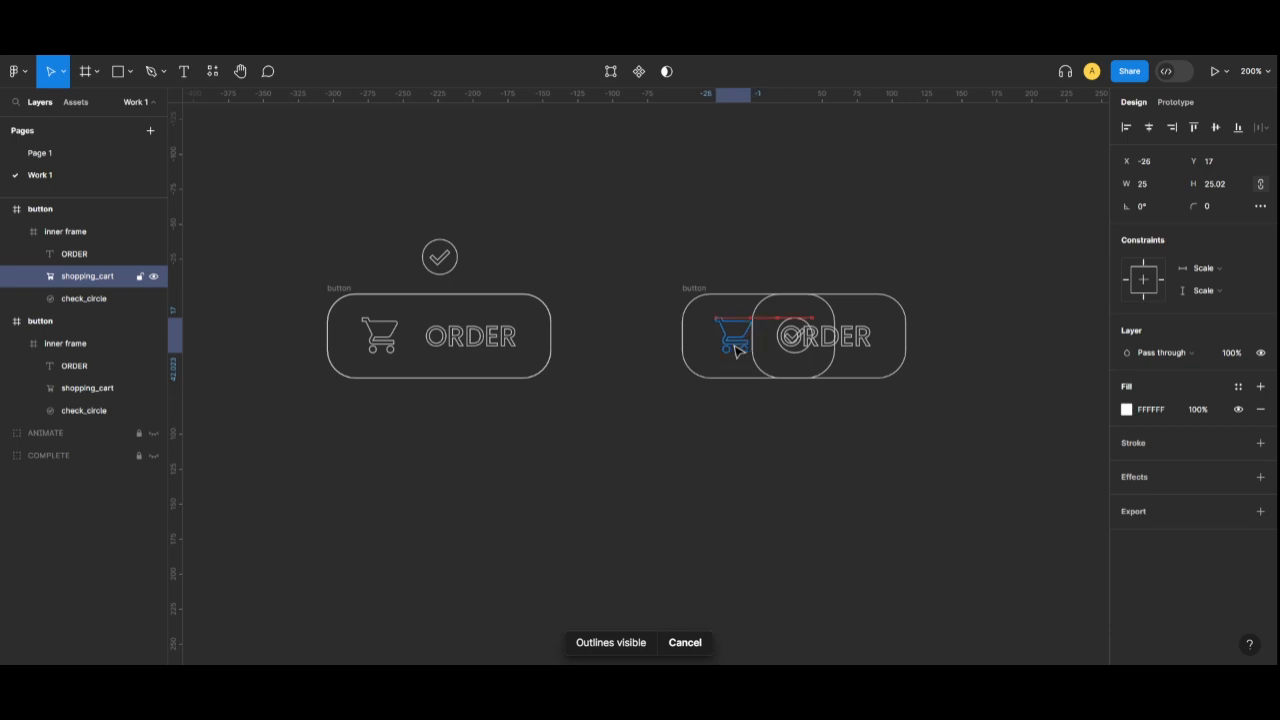
Move the duplicate's ORDER text right until it sits just outside the button, and hide the outlines.
left_click(845, 347)
key("shift+Right")
key("shift+Right")
key("shift+Right")
key("shift+Right")
key("shift+Right")
key("shift+Right")
key("shift+Right")
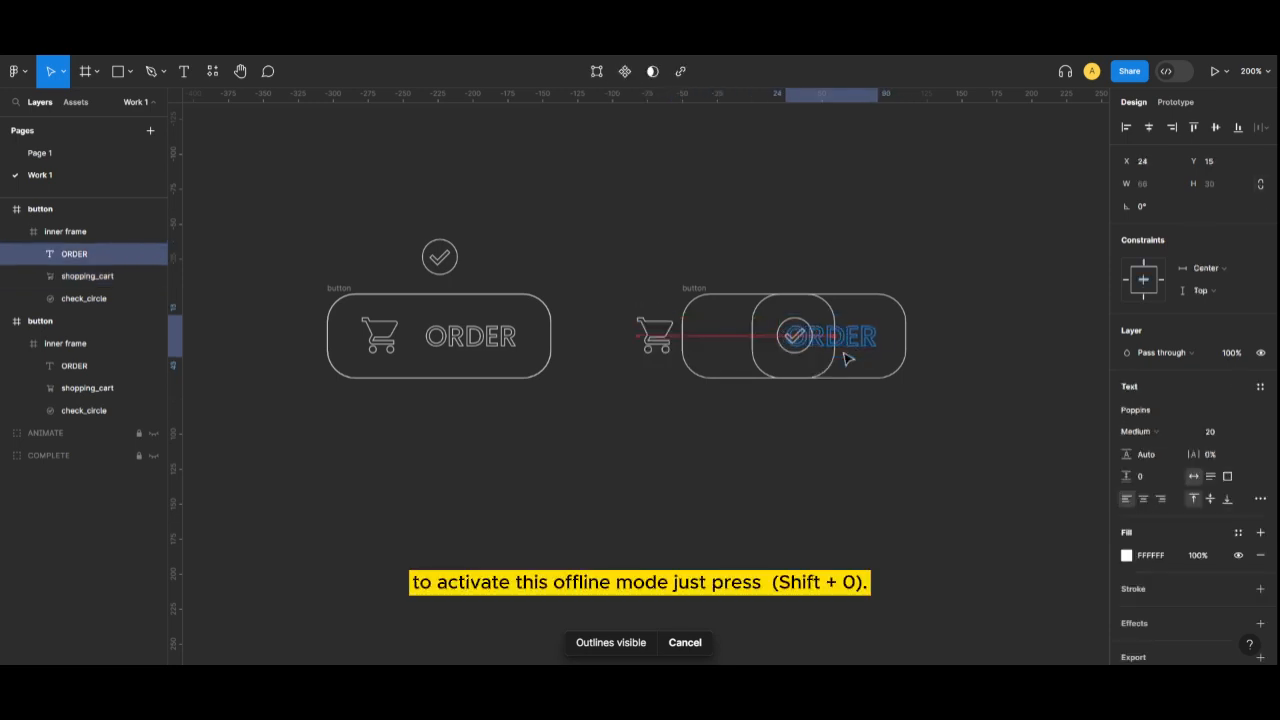
left_click(904, 391)
left_click(962, 336)
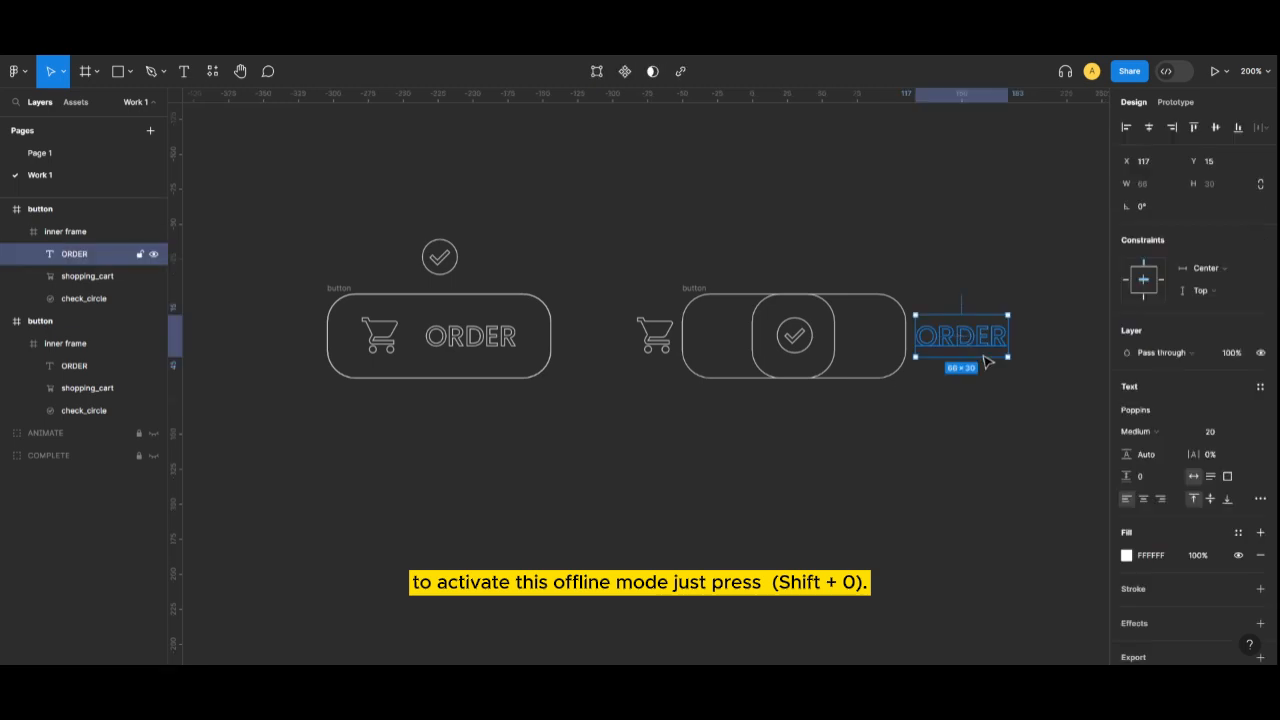
key("Left")
key("Left")
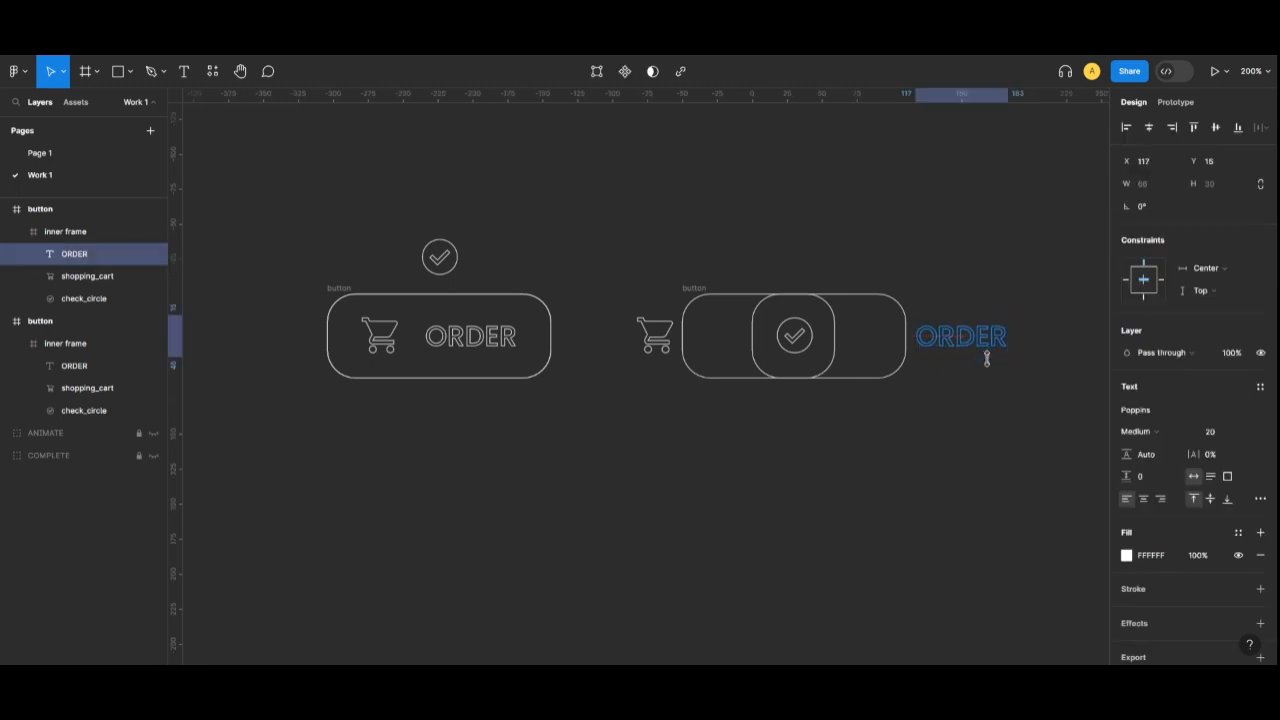
key("shift+o")
left_click(957, 428)
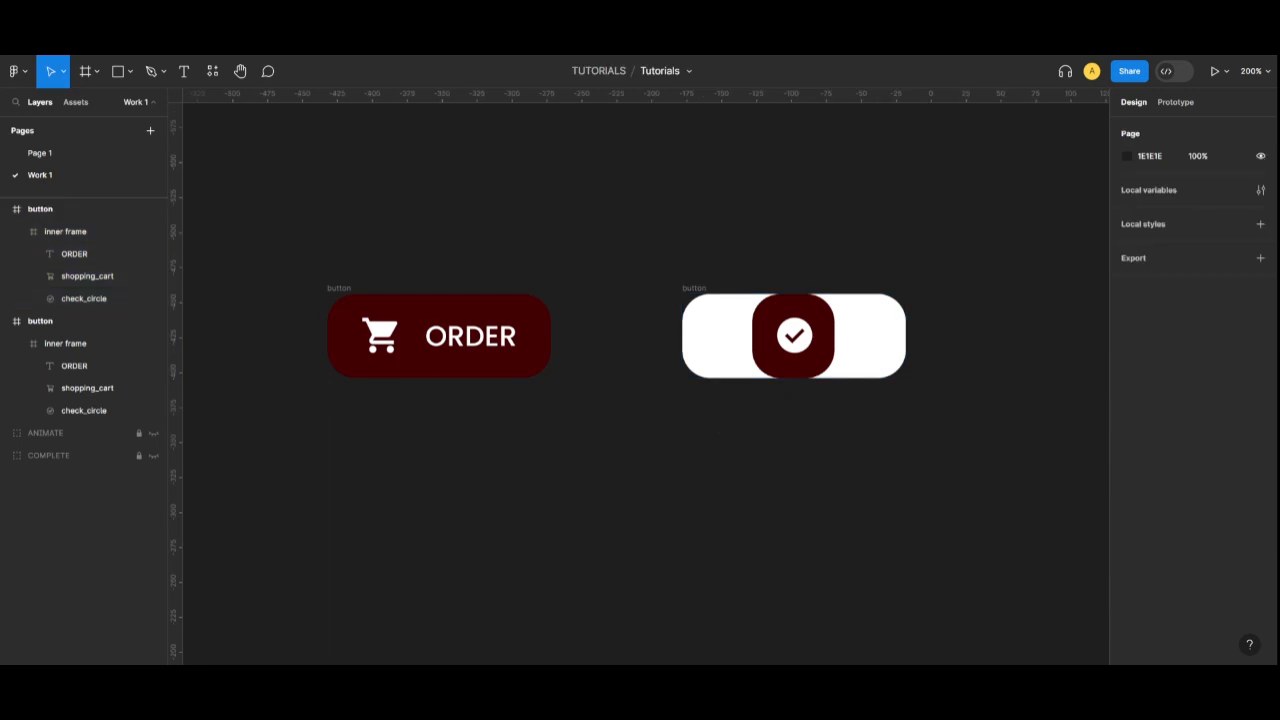
Examine the placement of the duplicate's shopping cart icon and ORDER text outside the button in outline view.
key("shift+o")
left_click(662, 340)
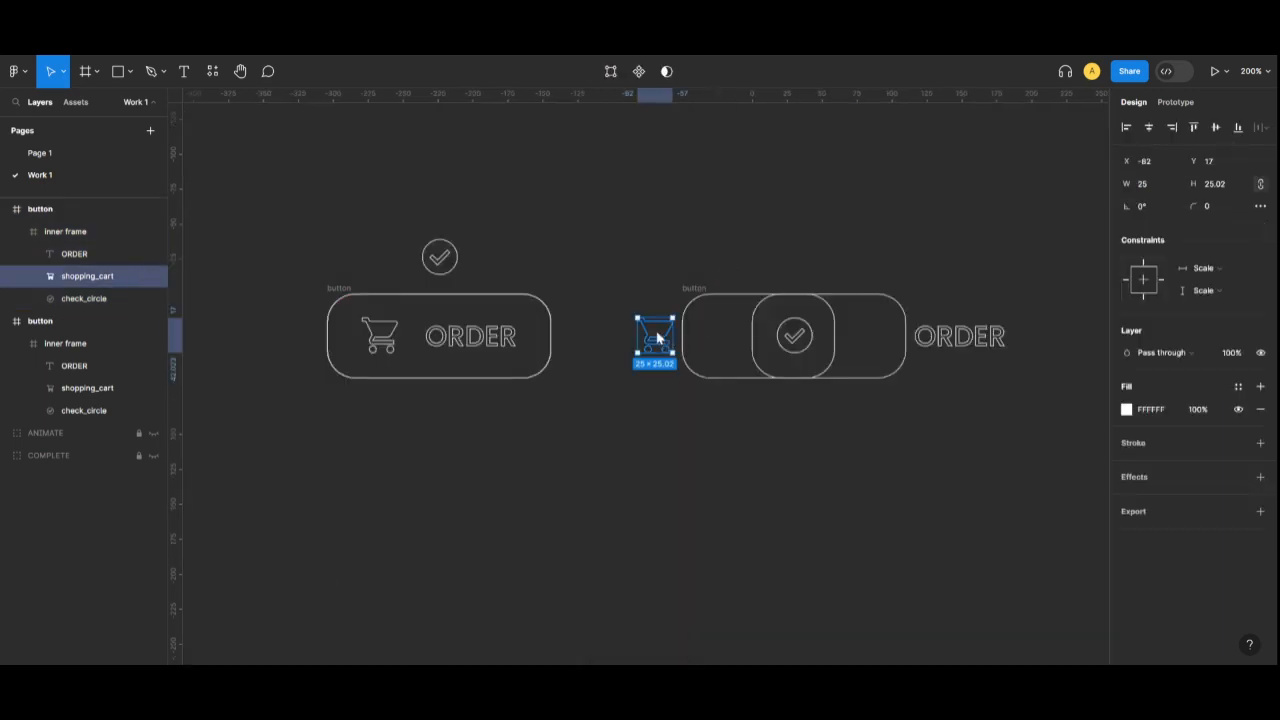
key("Escape")
left_click(655, 337)
left_click(933, 345, "shift")
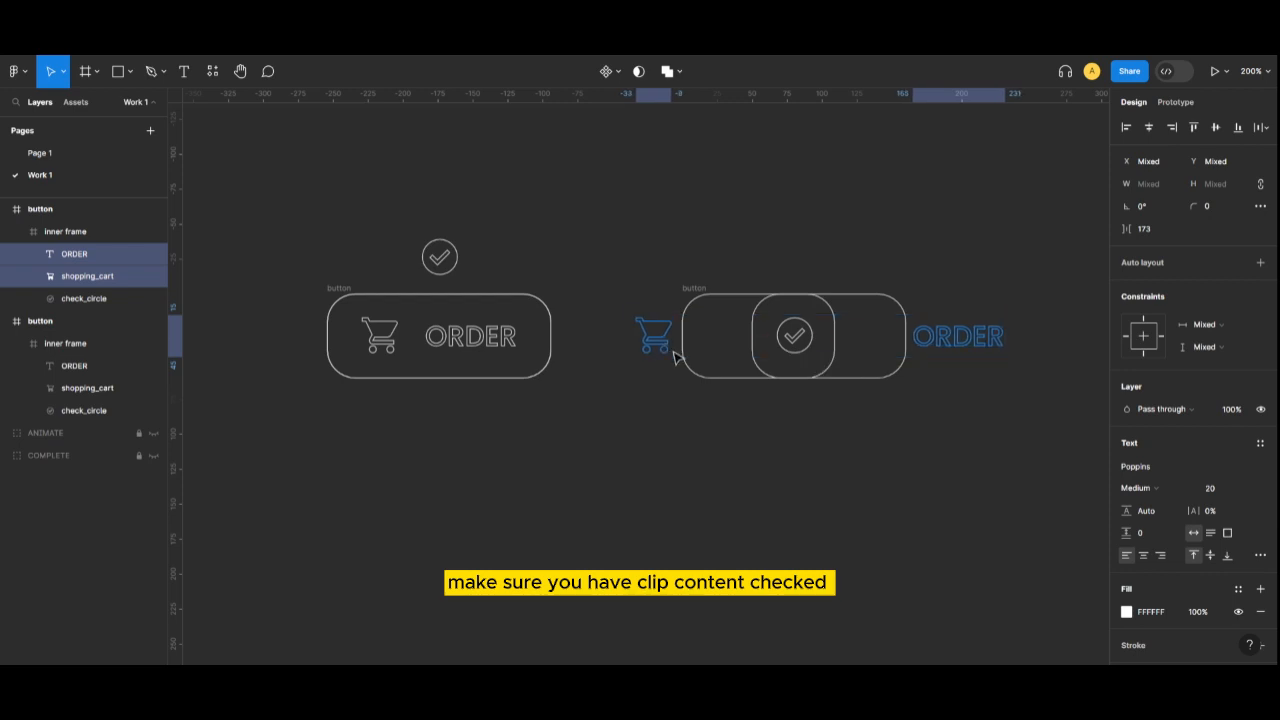
left_click(751, 428)
key("ctrl+y")
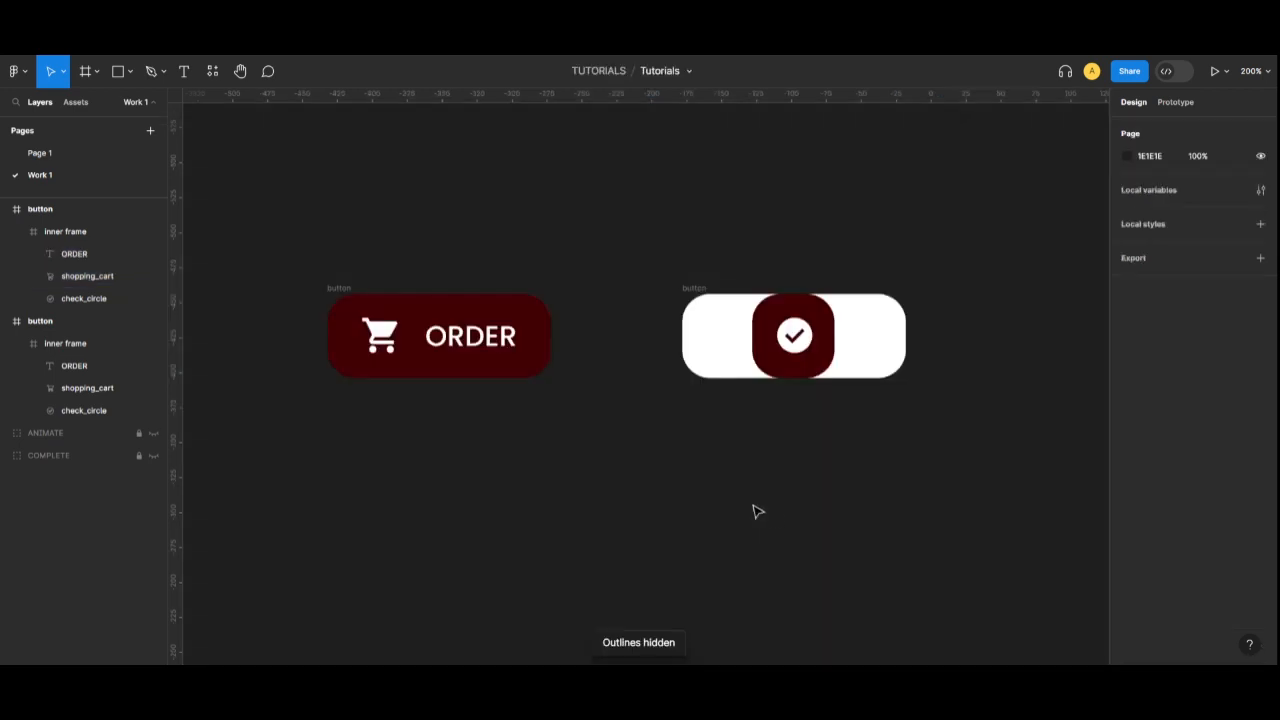
Combine the original and duplicate buttons into a component set.
left_click_drag(307, 256, 940, 429)
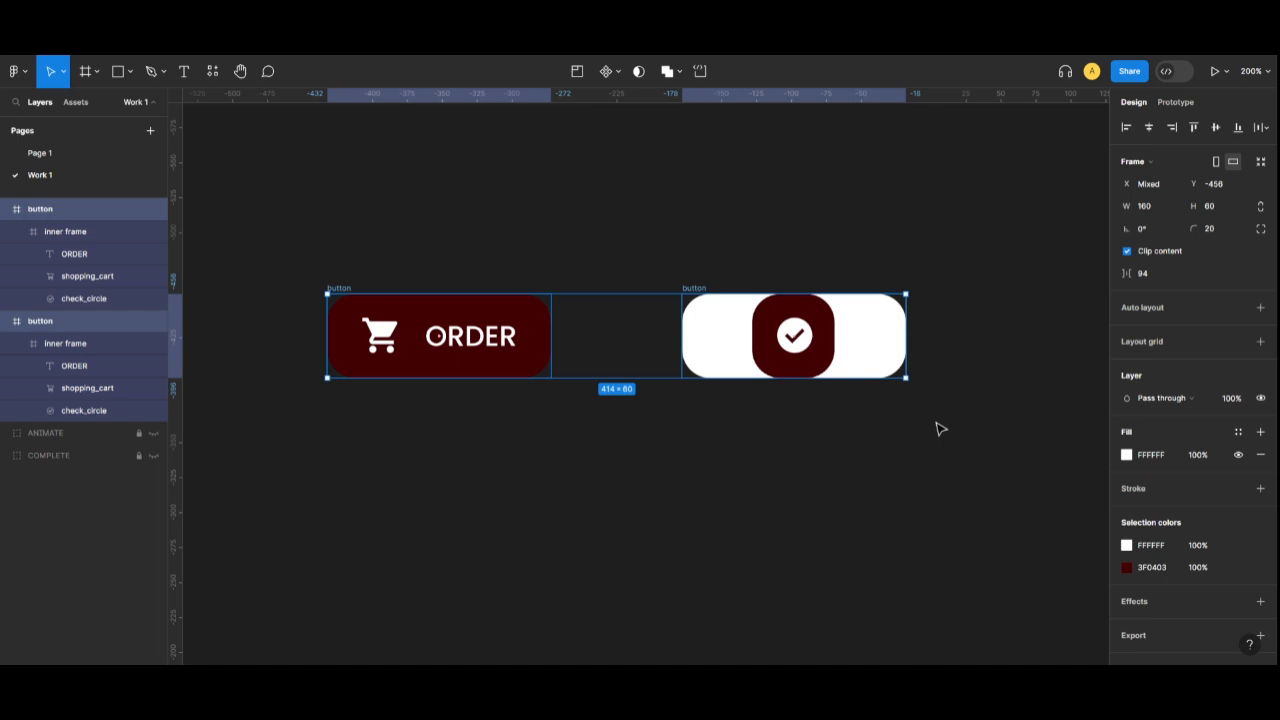
left_click(567, 443)
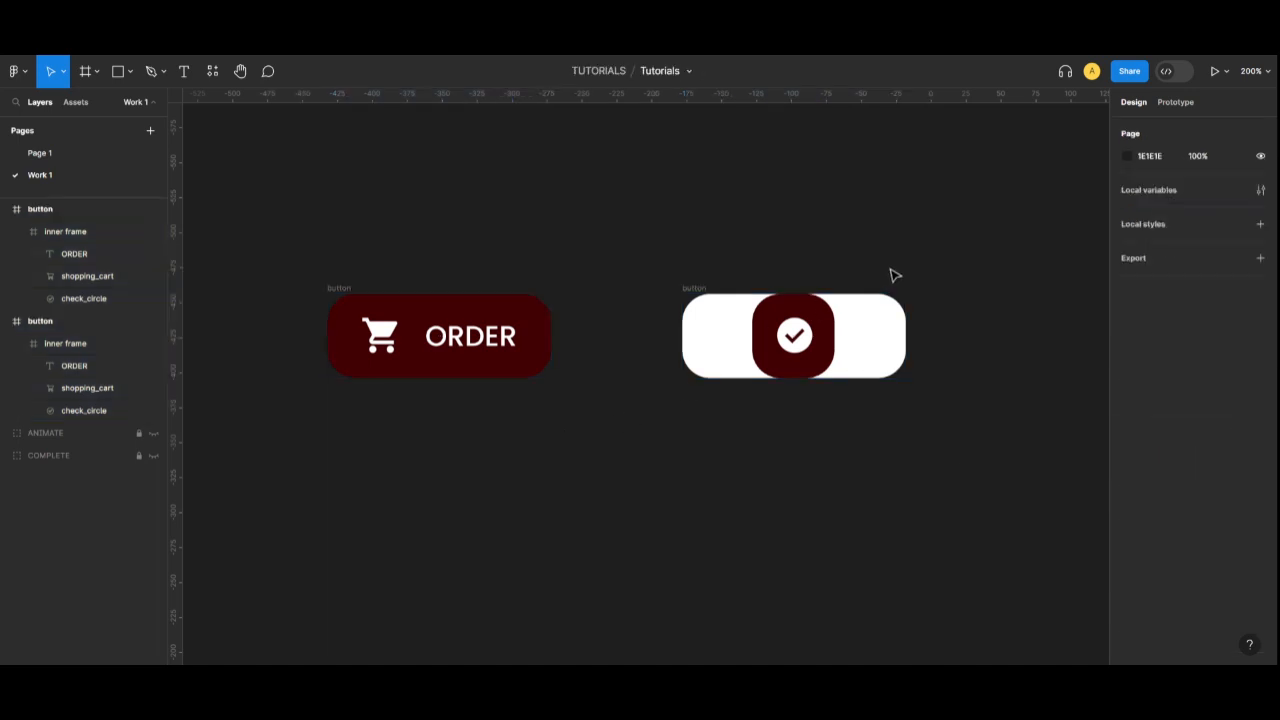
left_click_drag(928, 272, 331, 403)
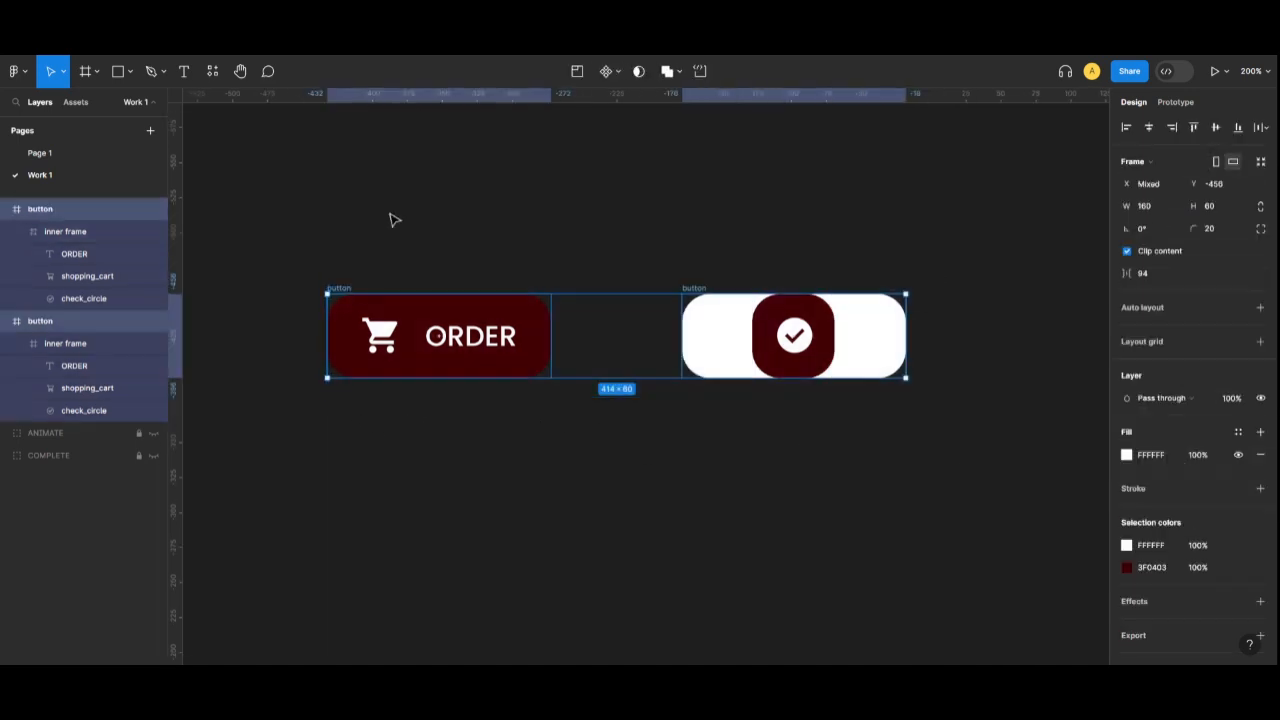
left_click(608, 71)
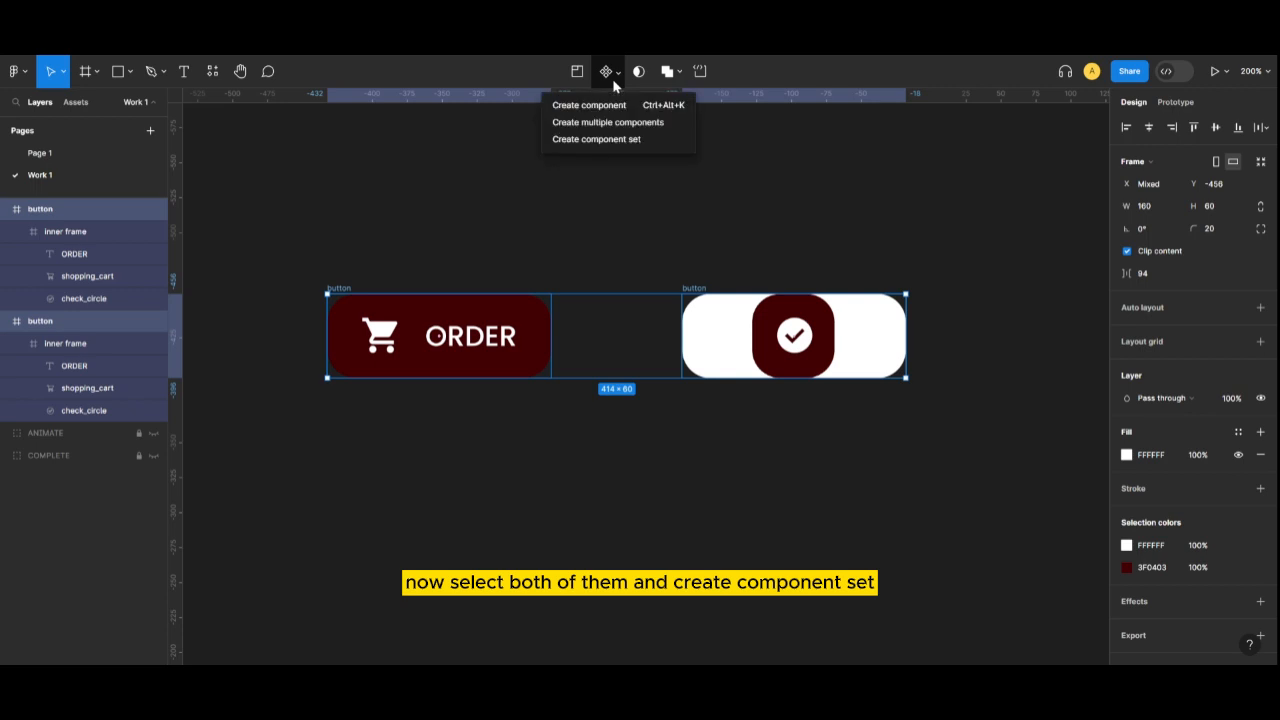
left_click(612, 141)
left_click(608, 511)
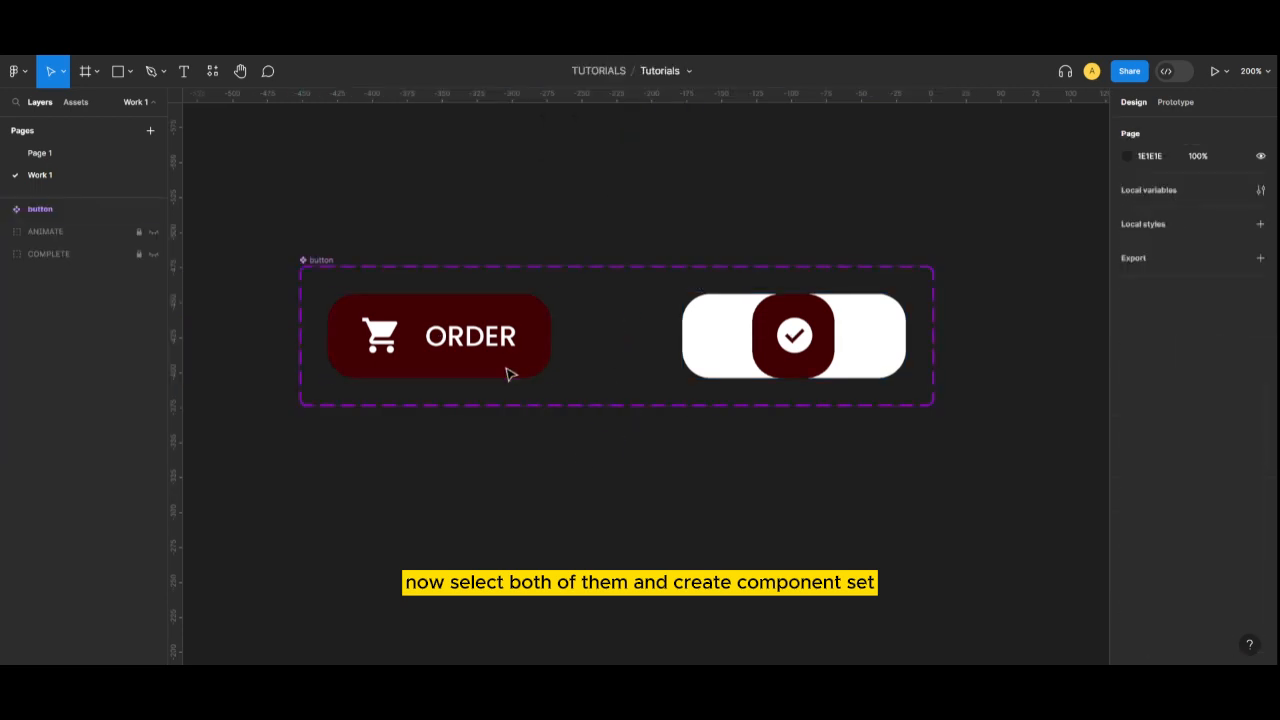
Rename the variant showing only the check icon to Property 1=ACTIVE.
left_click(507, 372)
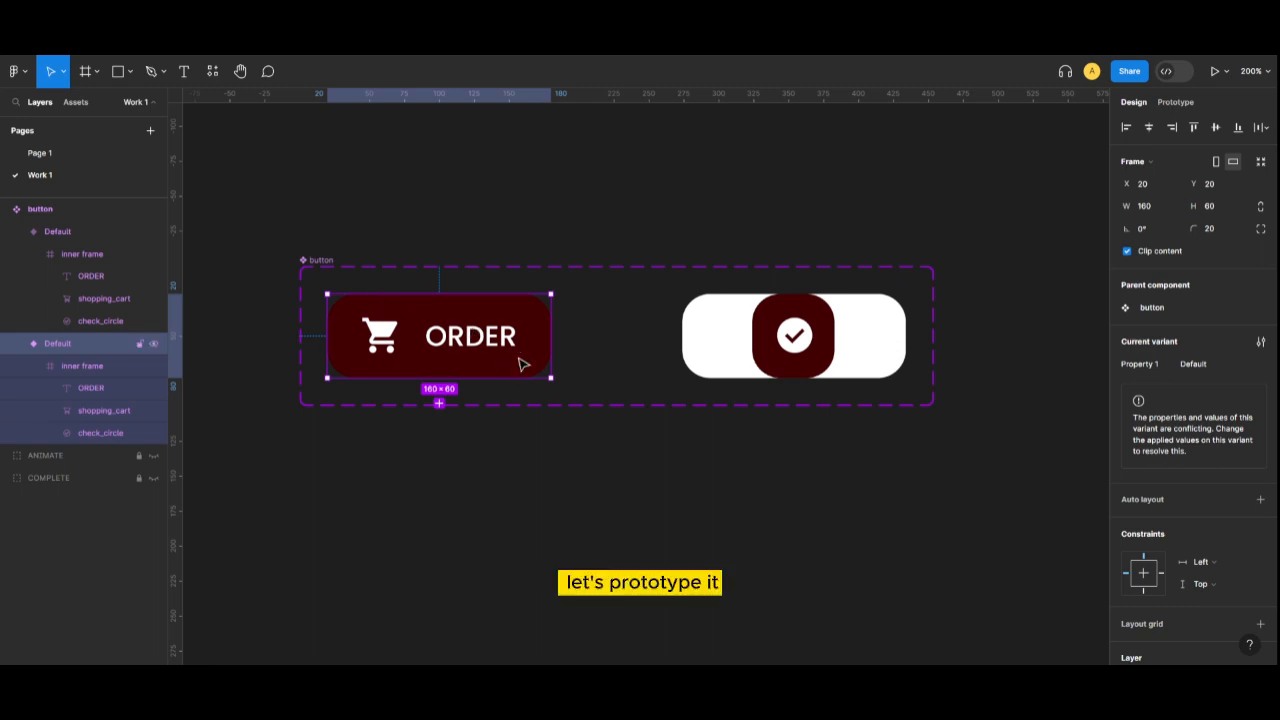
left_click(740, 320)
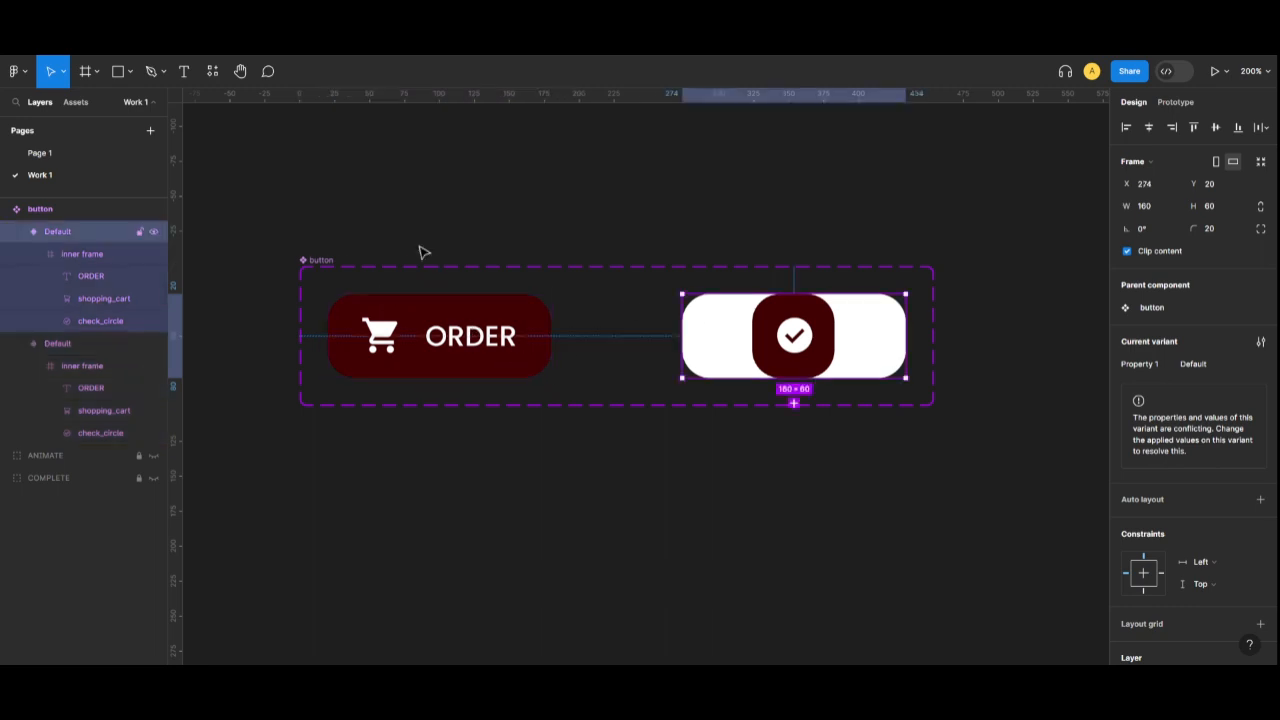
double_click(72, 232)
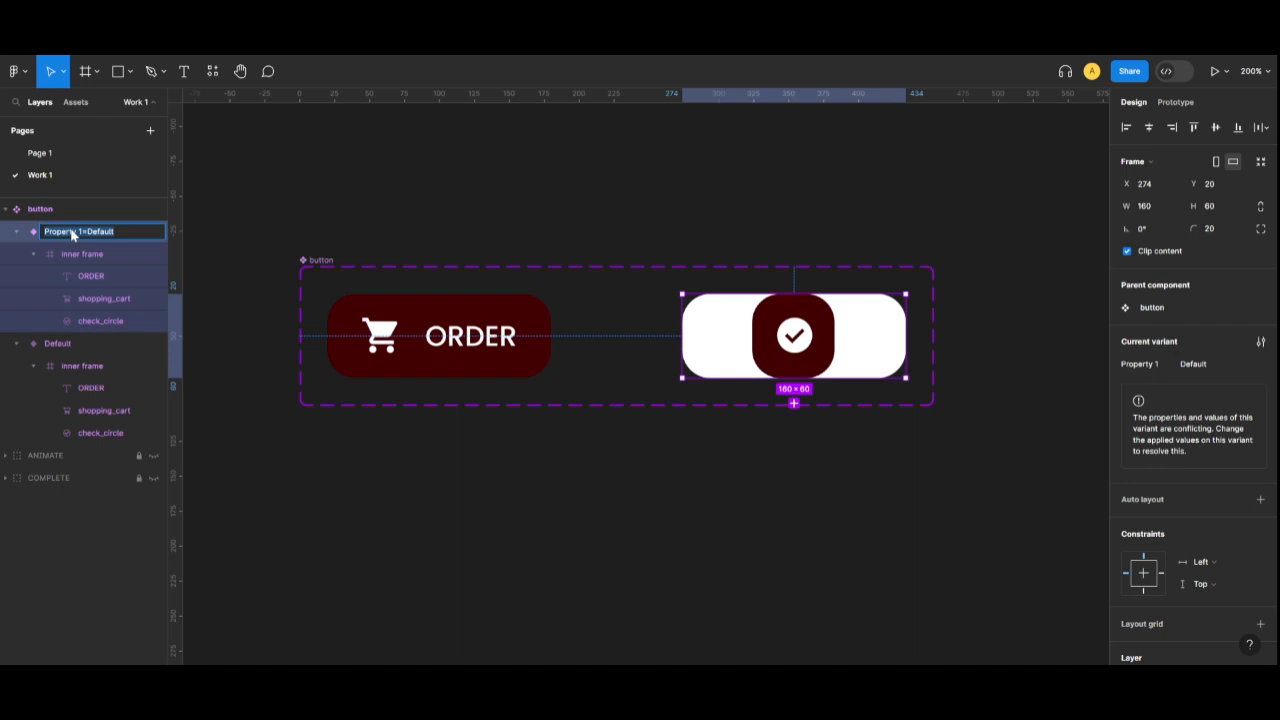
left_click(109, 233)
key("ctrl+a")
left_click(116, 230)
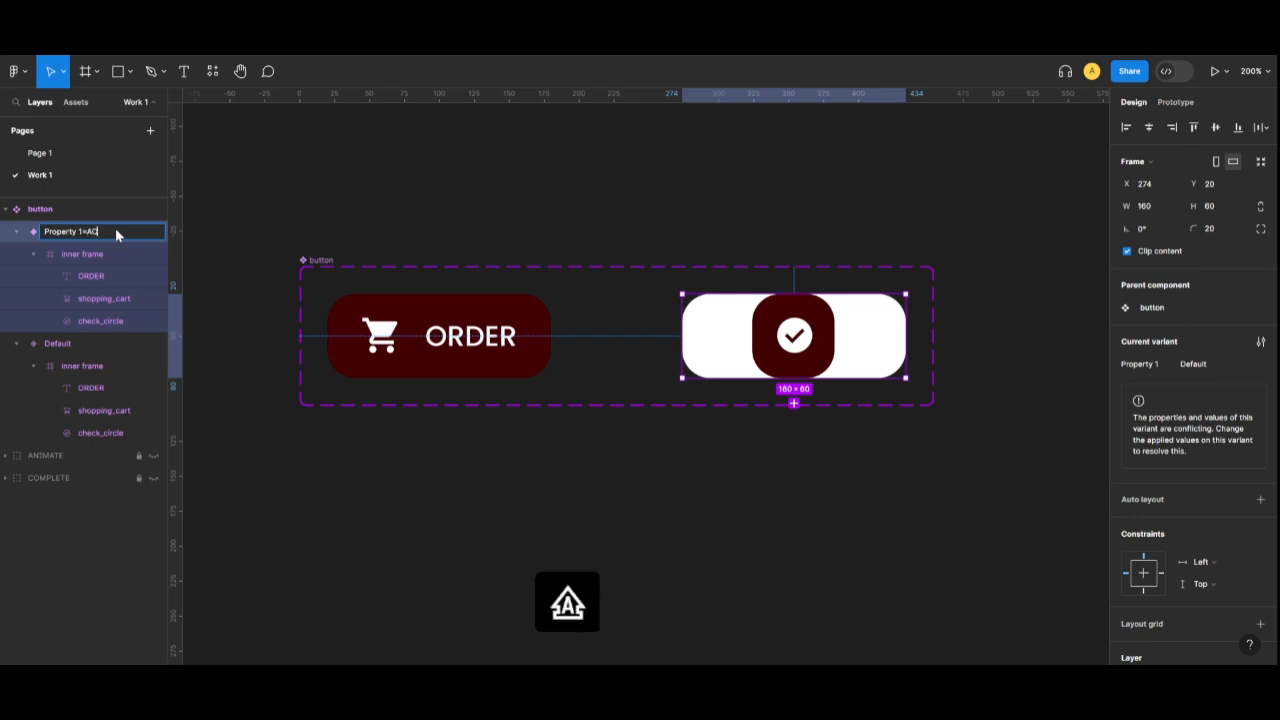
type("ACTIVE")
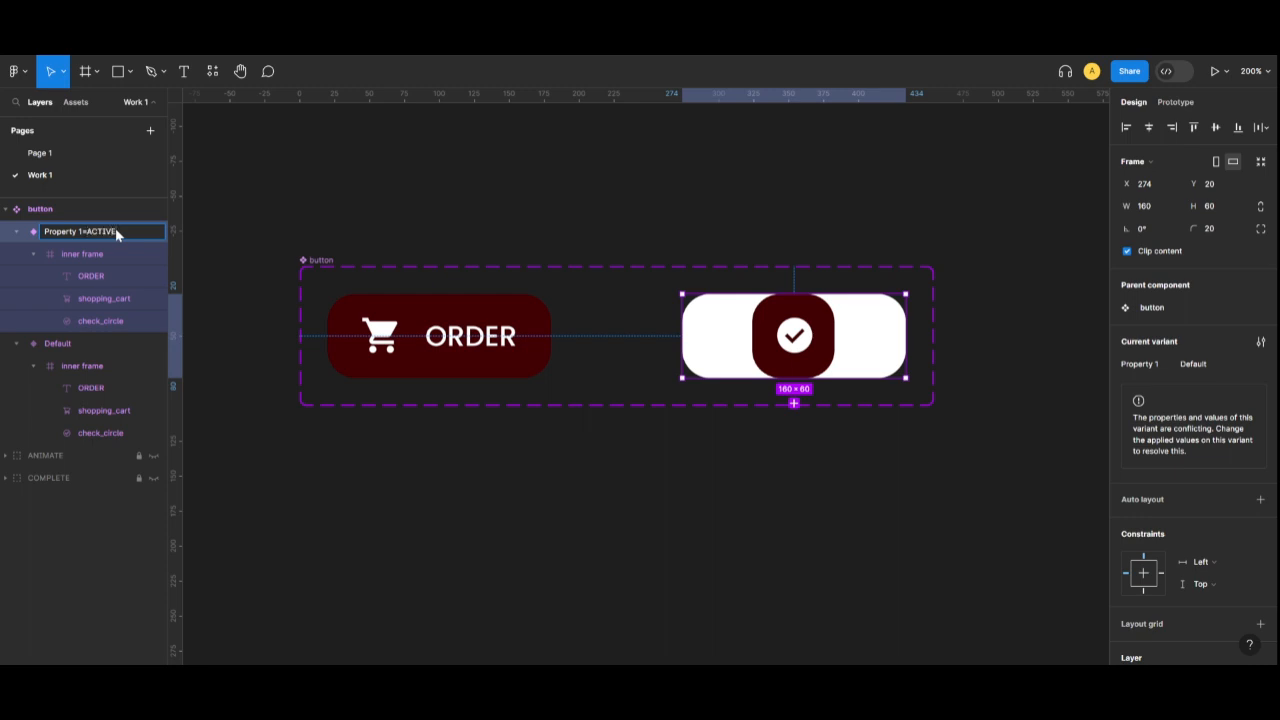
left_click(393, 487)
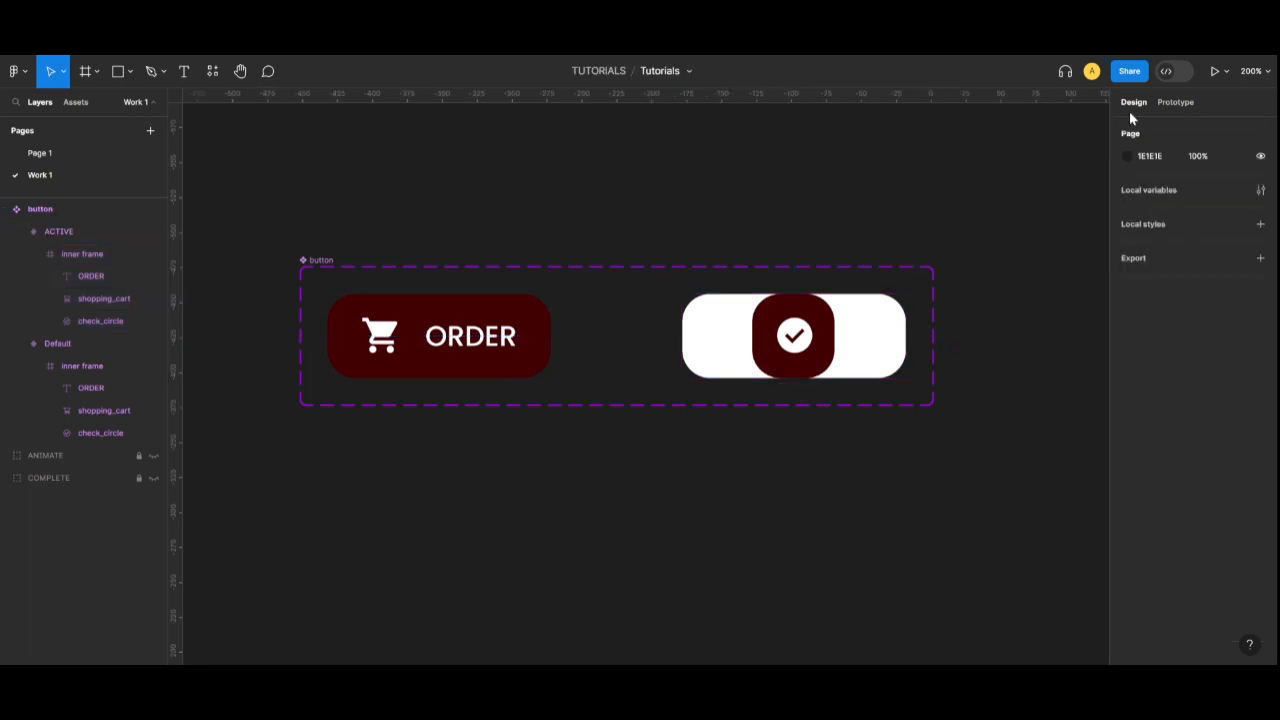
Connect the Default variant to the ACTIVE variant with an On tap, Change to interaction using Smart animate.
left_click(1176, 102)
left_click(546, 334)
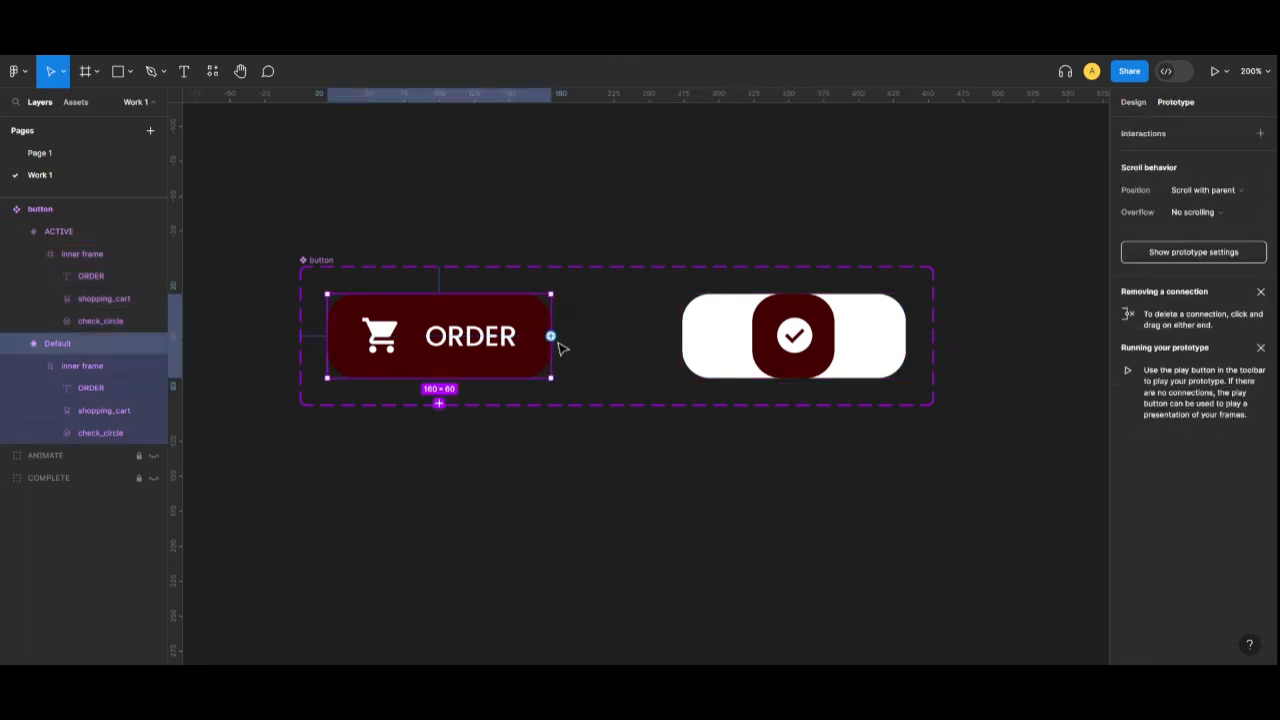
left_click_drag(551, 336, 707, 222)
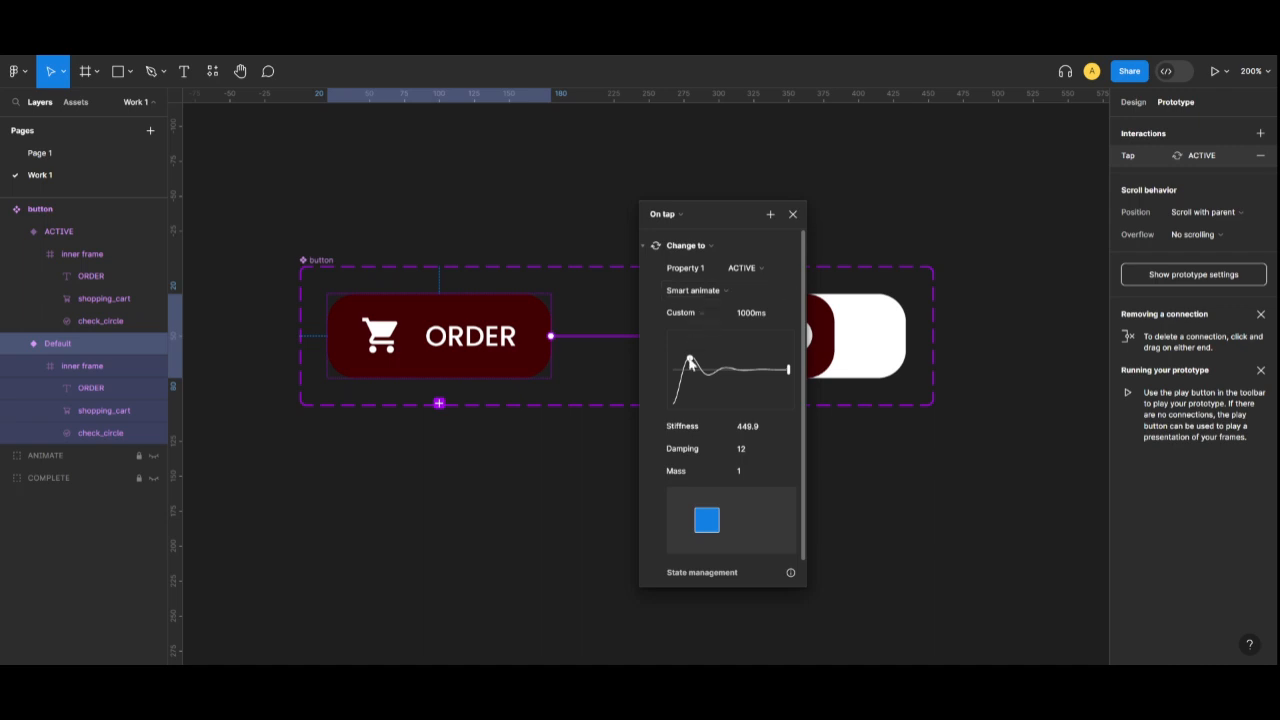
Reshape the custom spring curve of the Default-to-ACTIVE animation to about stiffness 380 and damping 12.6.
left_click_drag(690, 358, 777, 370)
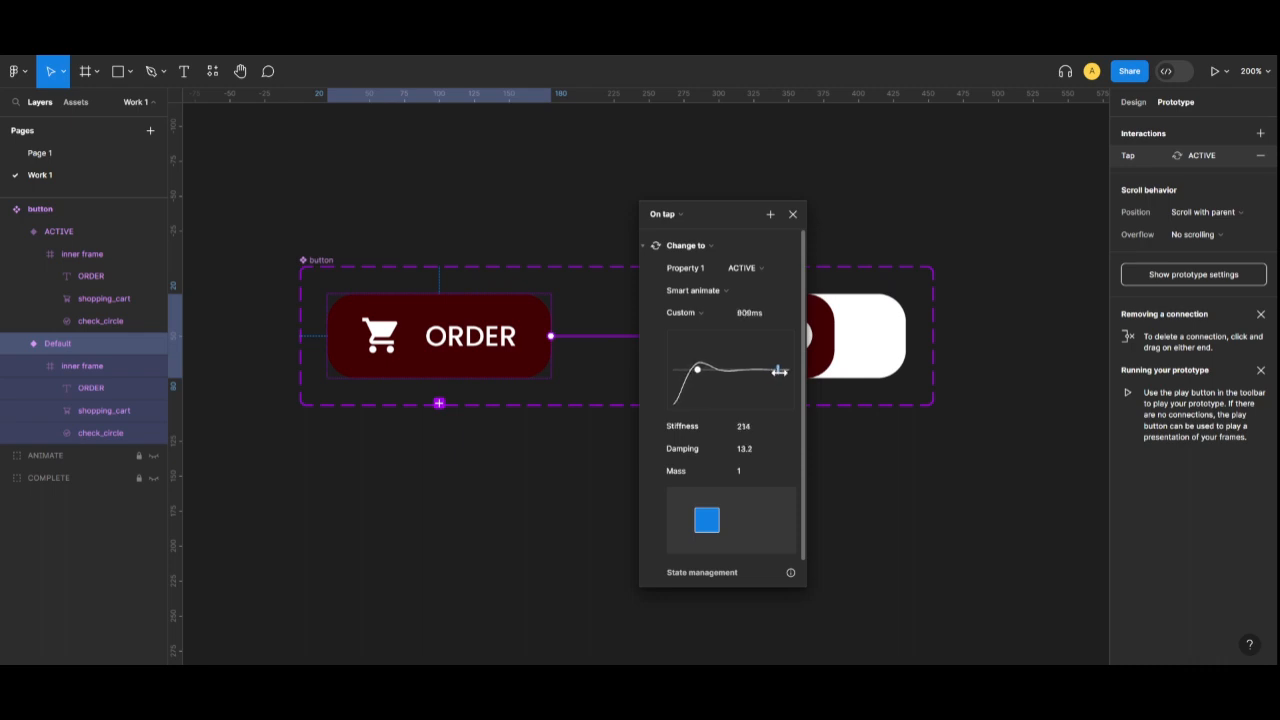
left_click(684, 313)
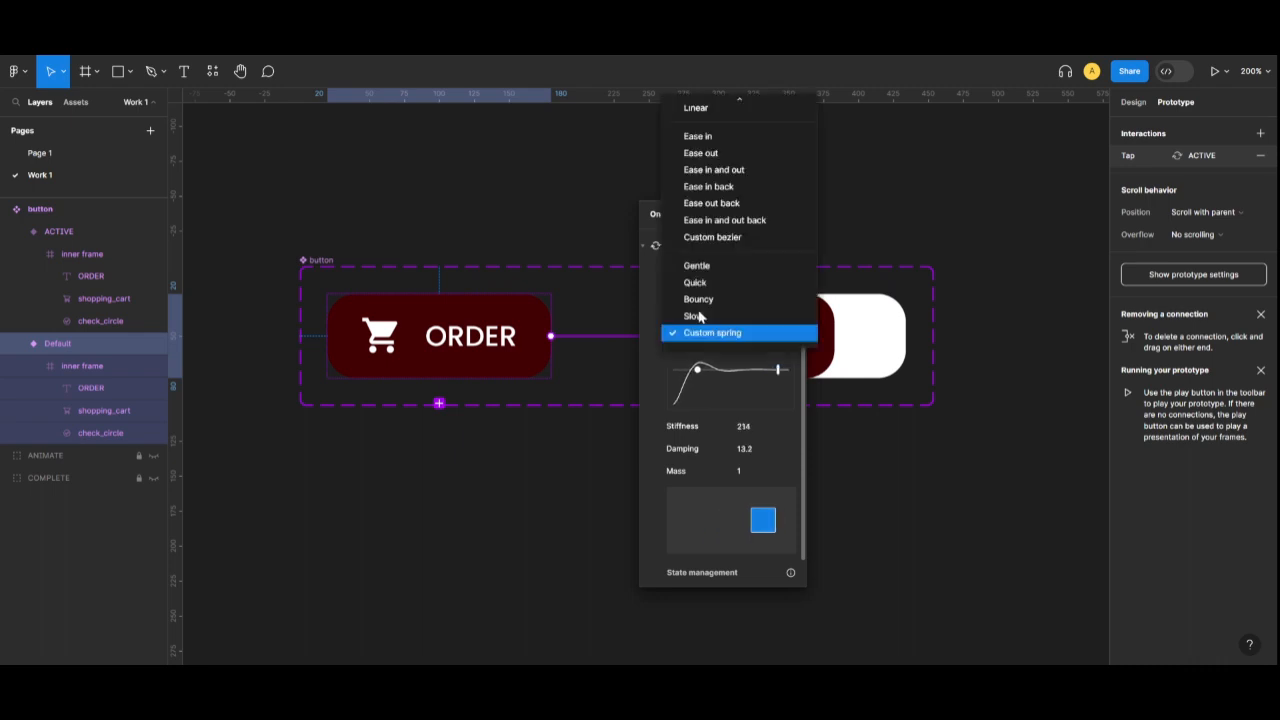
left_click(703, 381)
left_click_drag(700, 376, 779, 372)
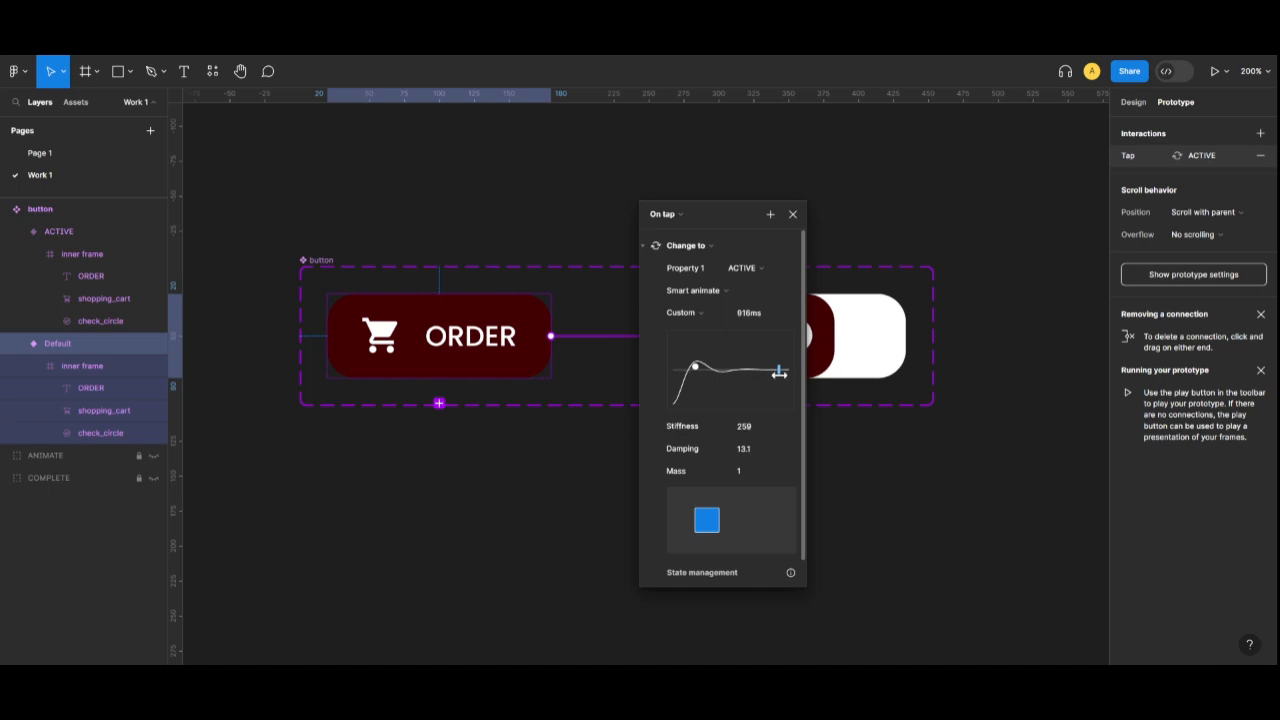
left_click_drag(695, 367, 782, 368)
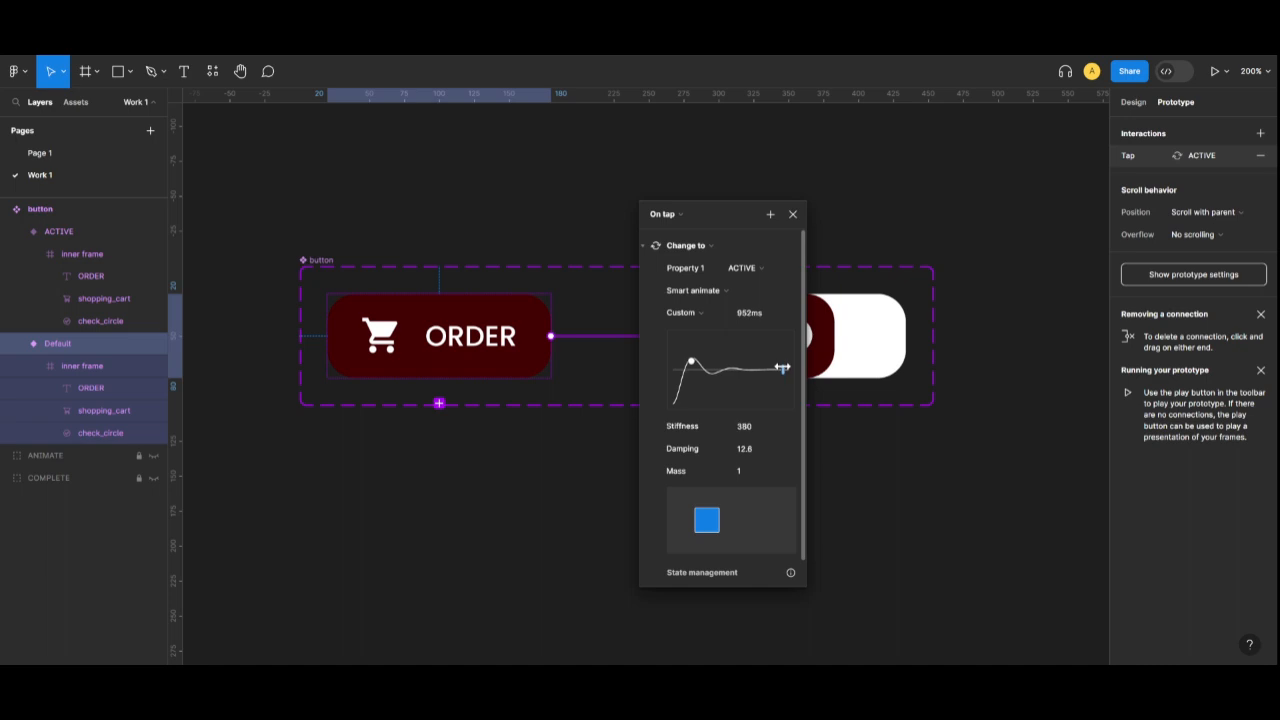
Set the Default-to-ACTIVE spring animation's duration to 1000 ms.
left_click(757, 316)
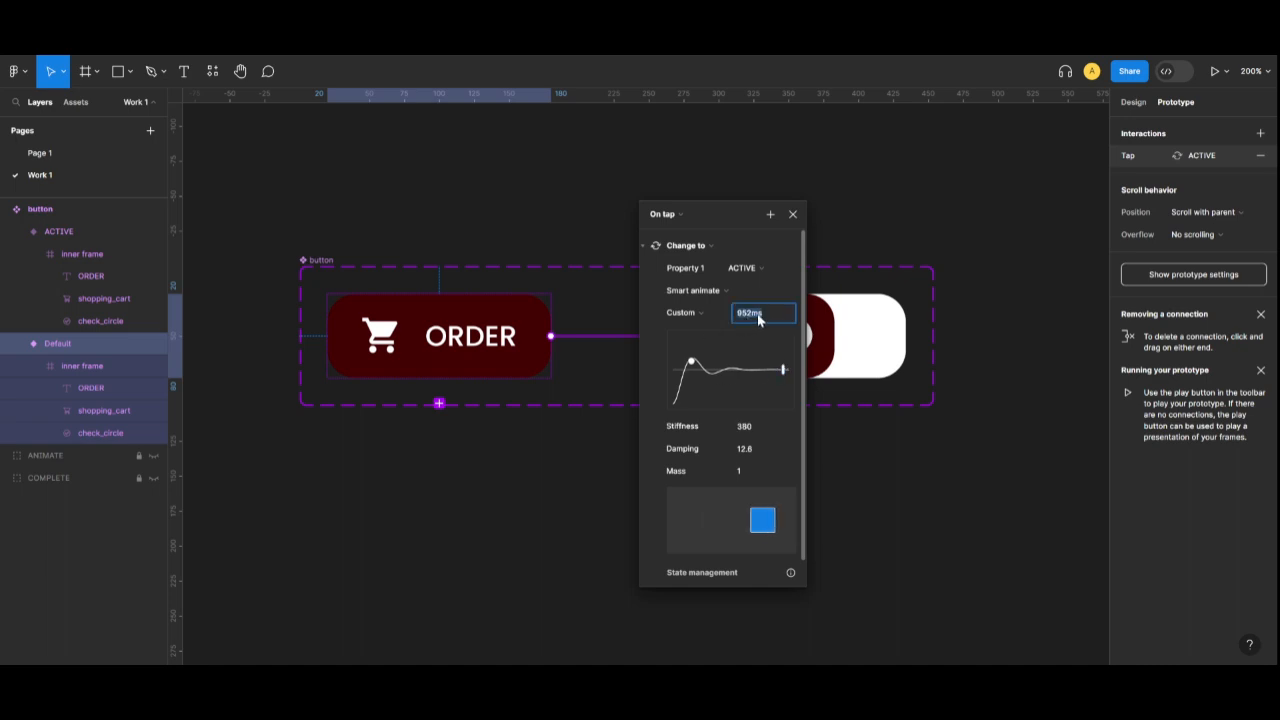
type("1000")
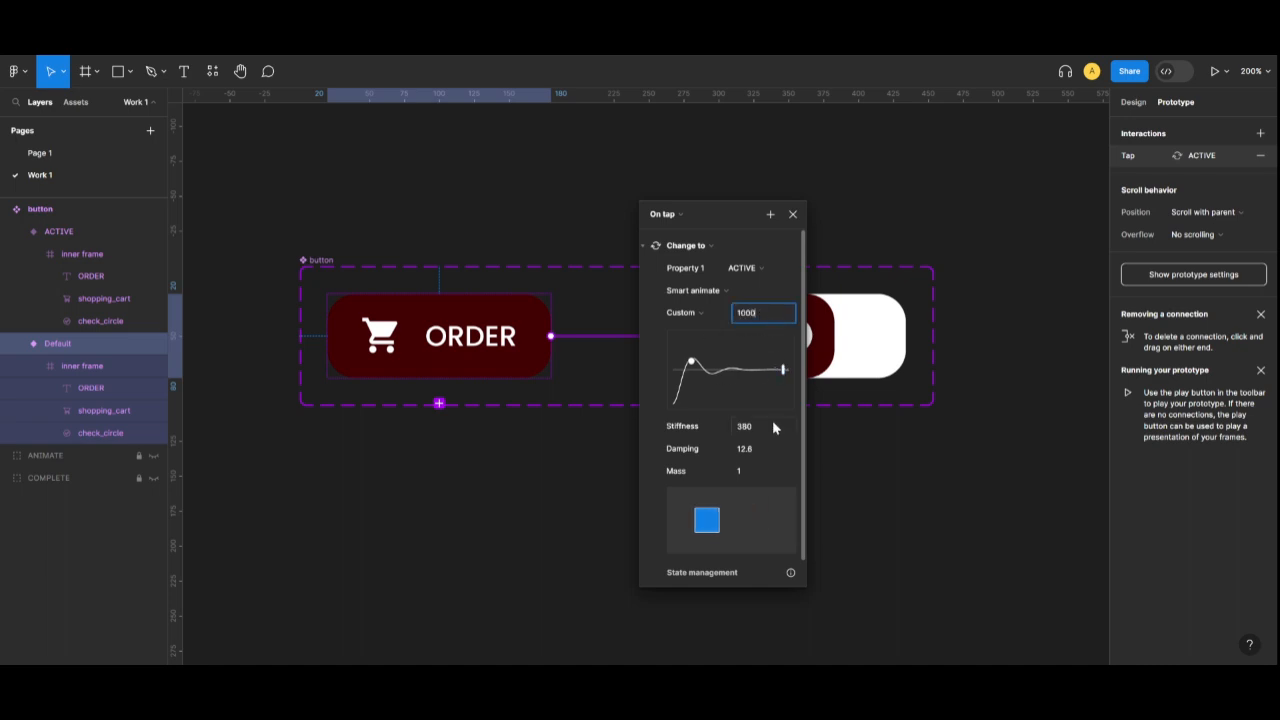
key("Tab")
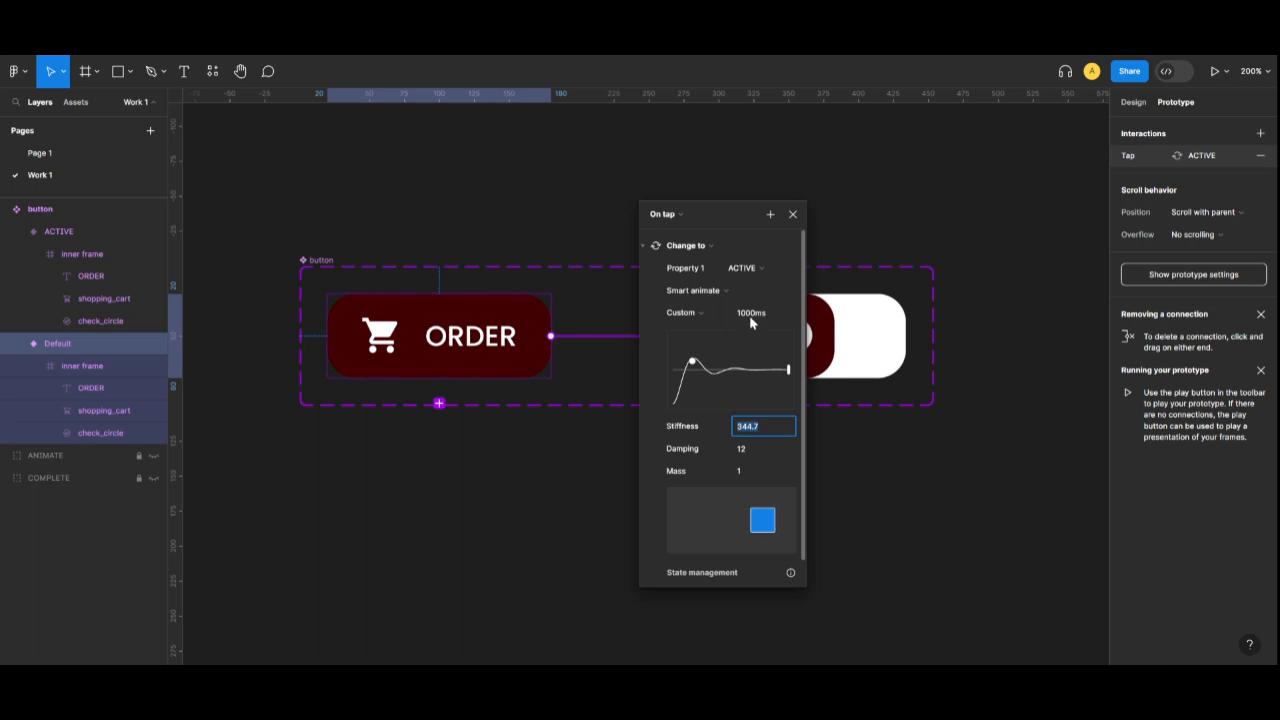
left_click(843, 475)
Connect the ACTIVE variant back to Default with an After delay interaction of 300 ms that changes to Default using Smart animate.
left_click(762, 372)
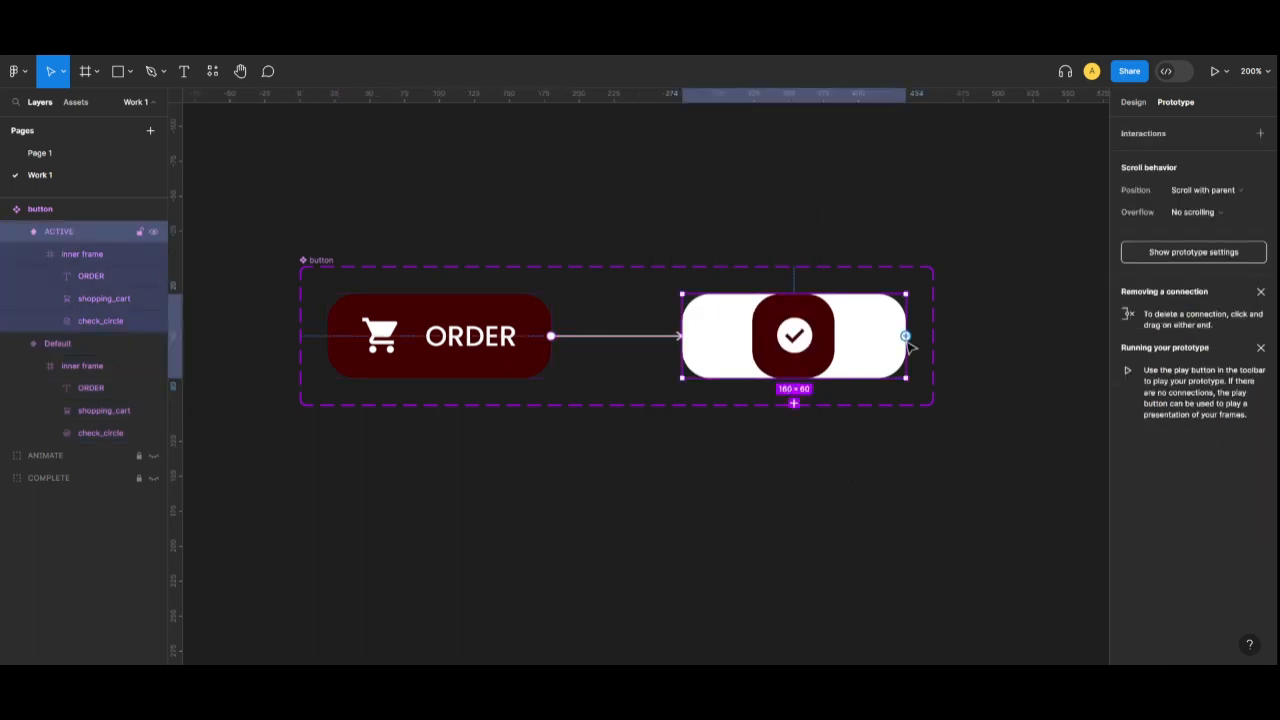
left_click_drag(907, 340, 621, 263)
left_click(558, 250)
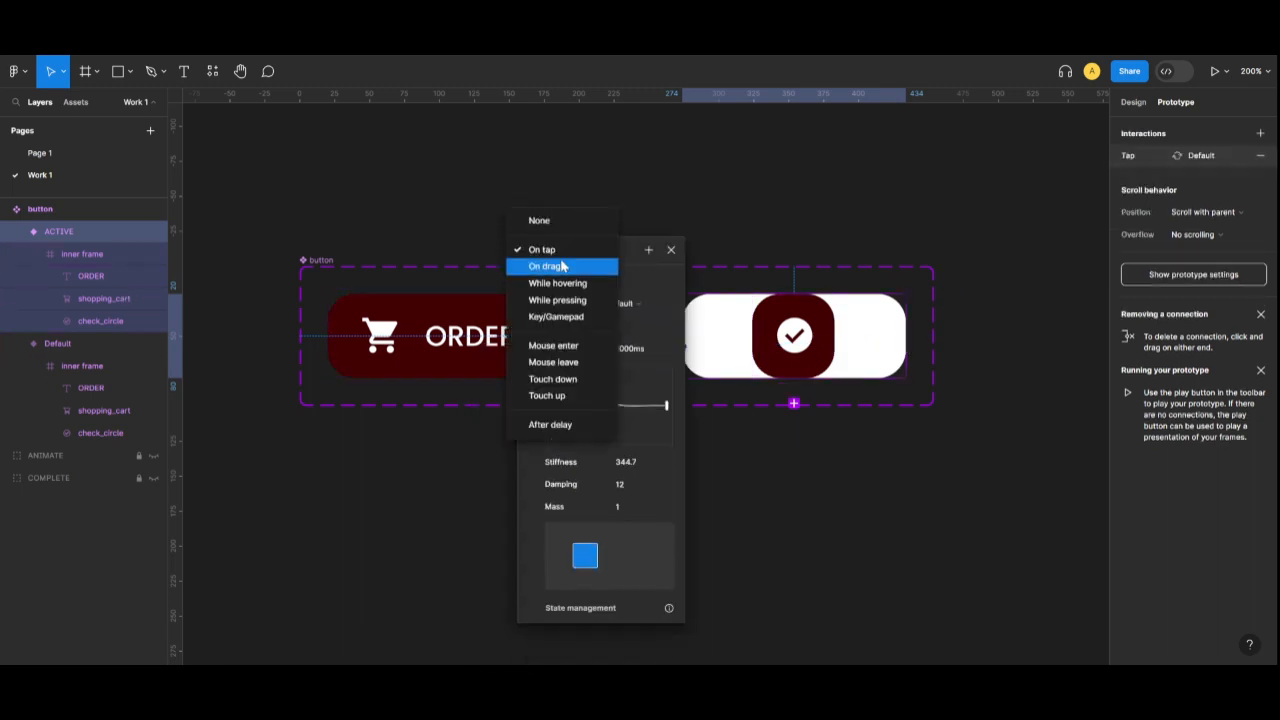
left_click(556, 424)
left_click(548, 280)
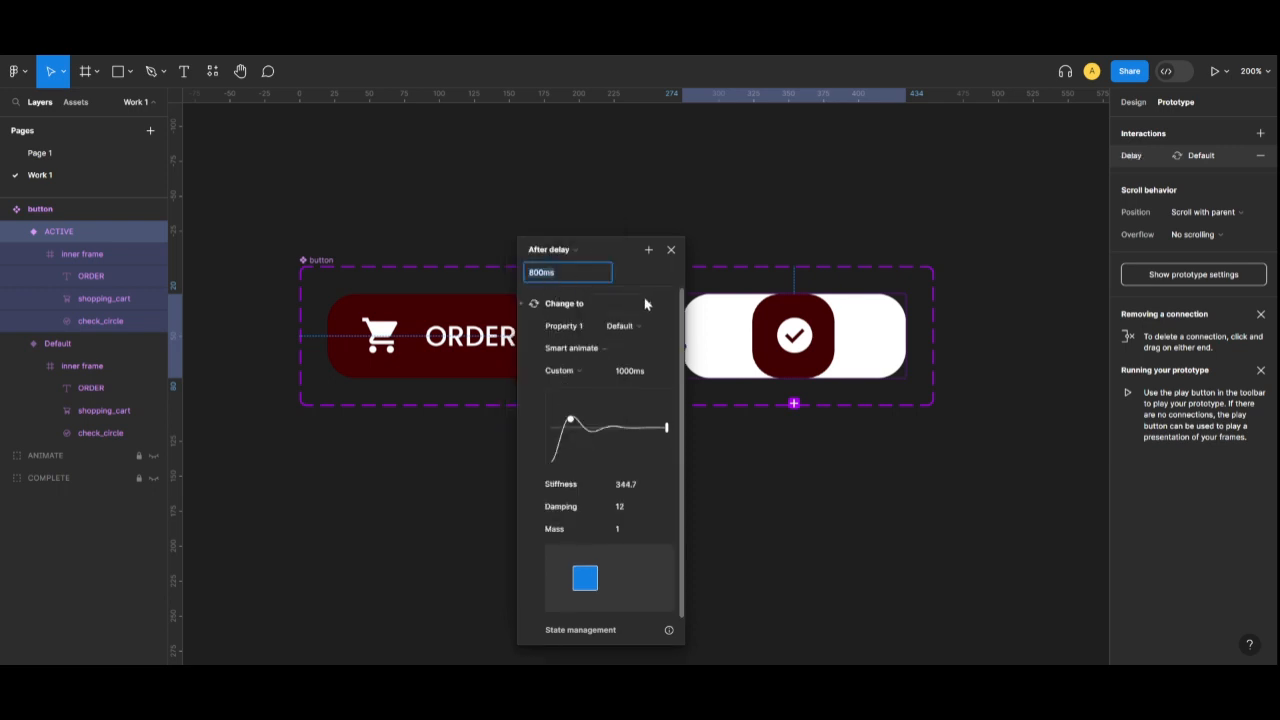
type("300")
left_click(749, 461)
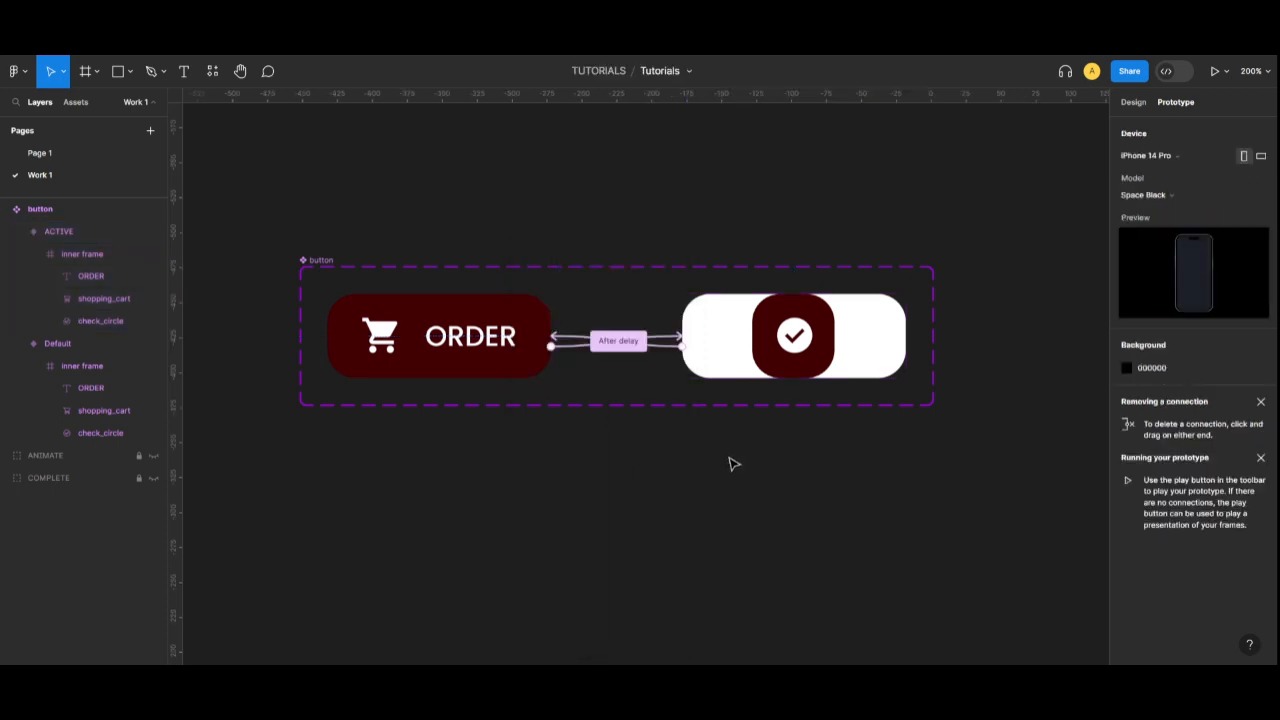
Recolor the fill of the ACTIVE variant's inner frame to green 086216.
scroll(695, 396, "down", 2)
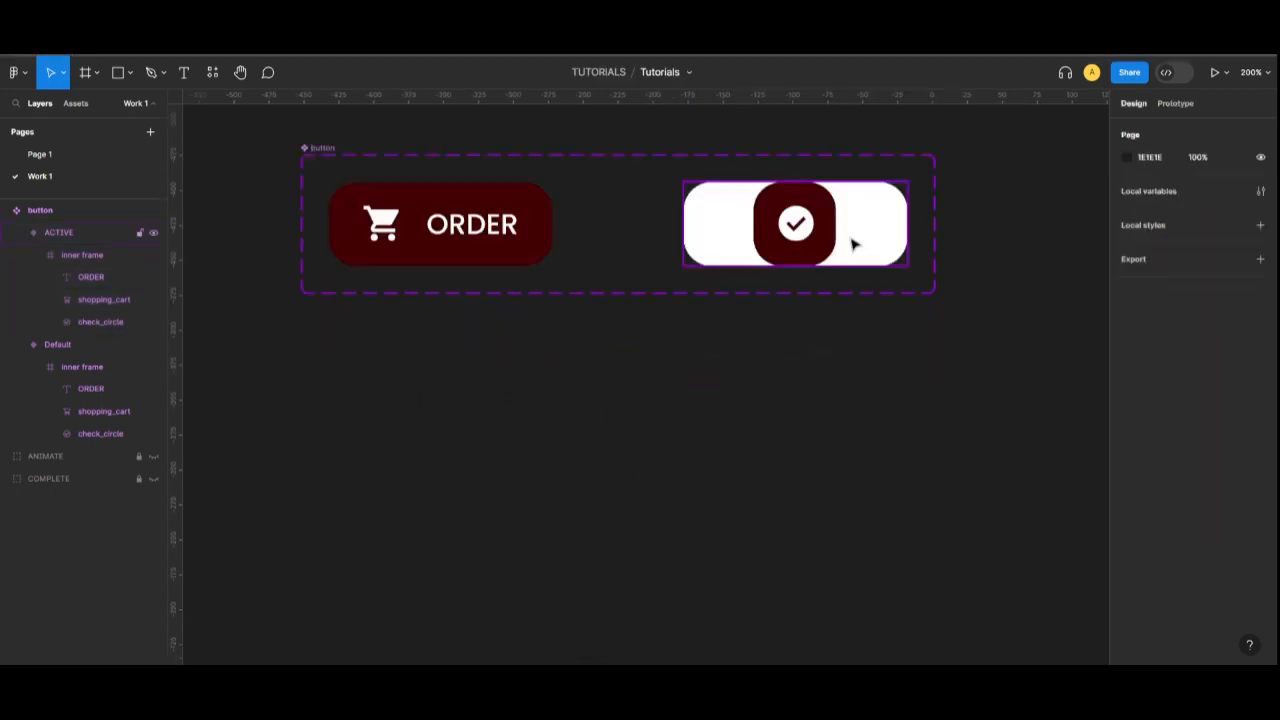
double_click(822, 258)
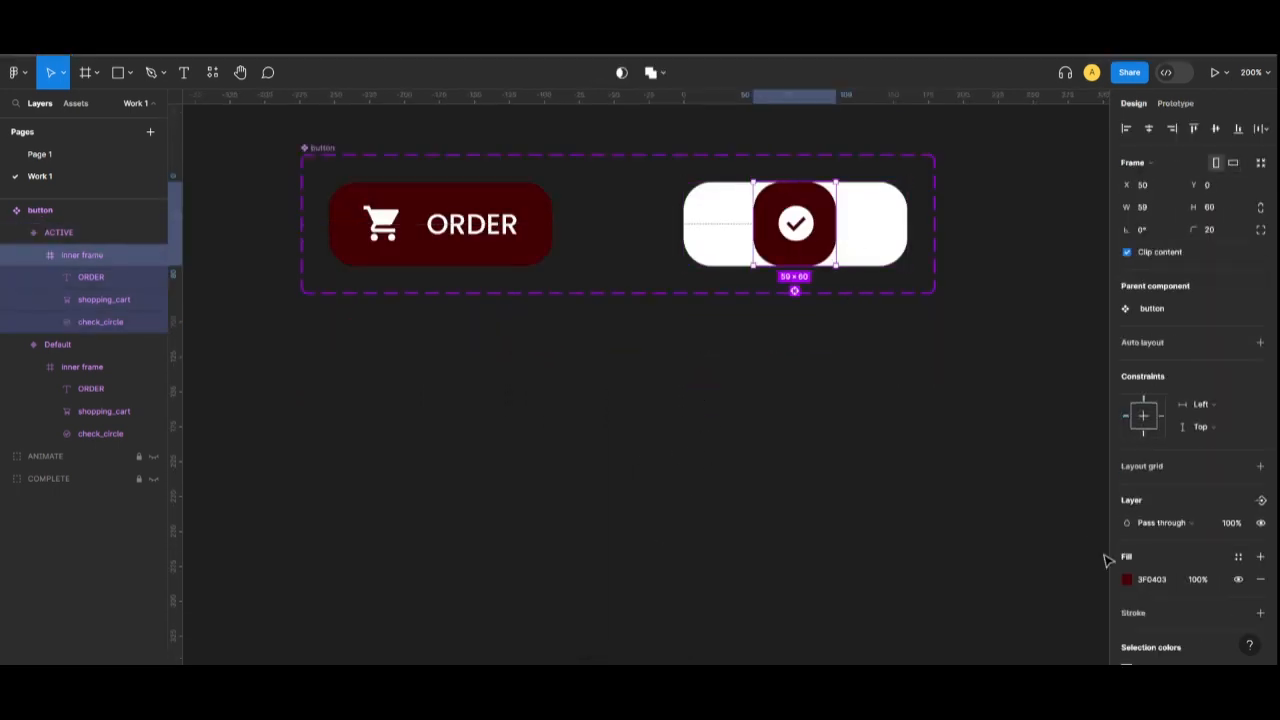
left_click(1129, 580)
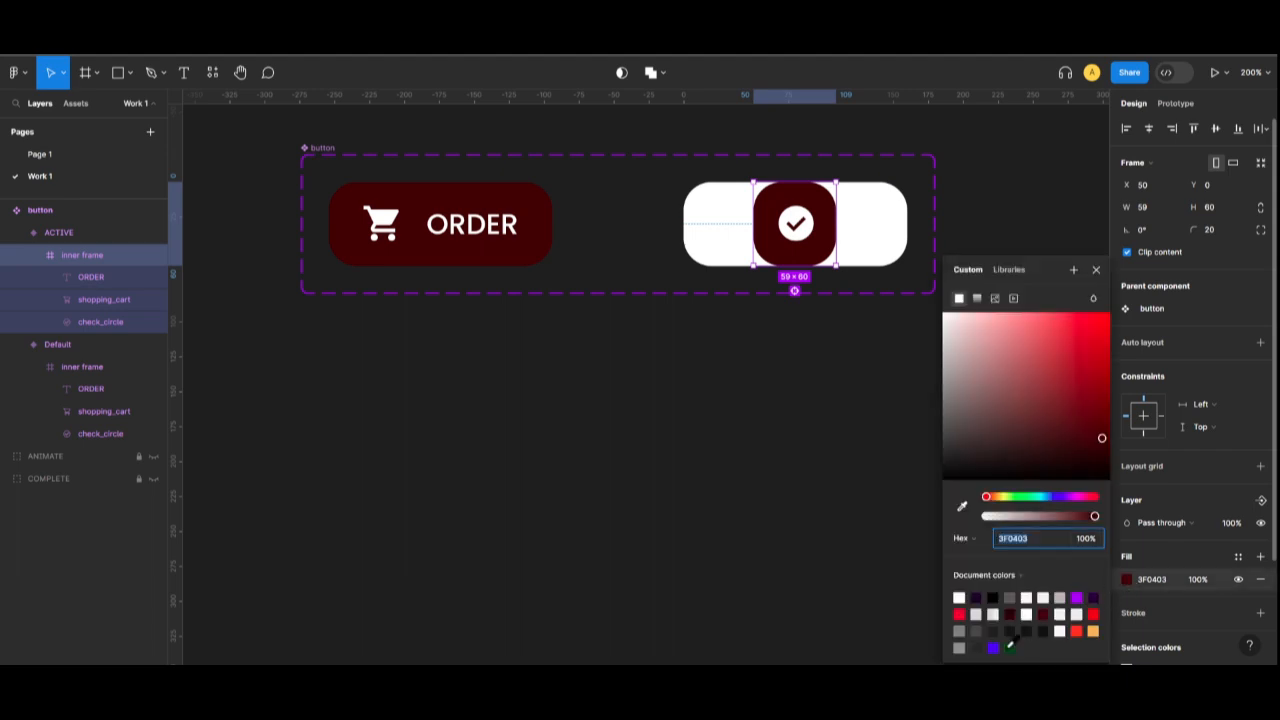
type("033F0D")
key("Return")
left_click_drag(1097, 445, 1098, 425)
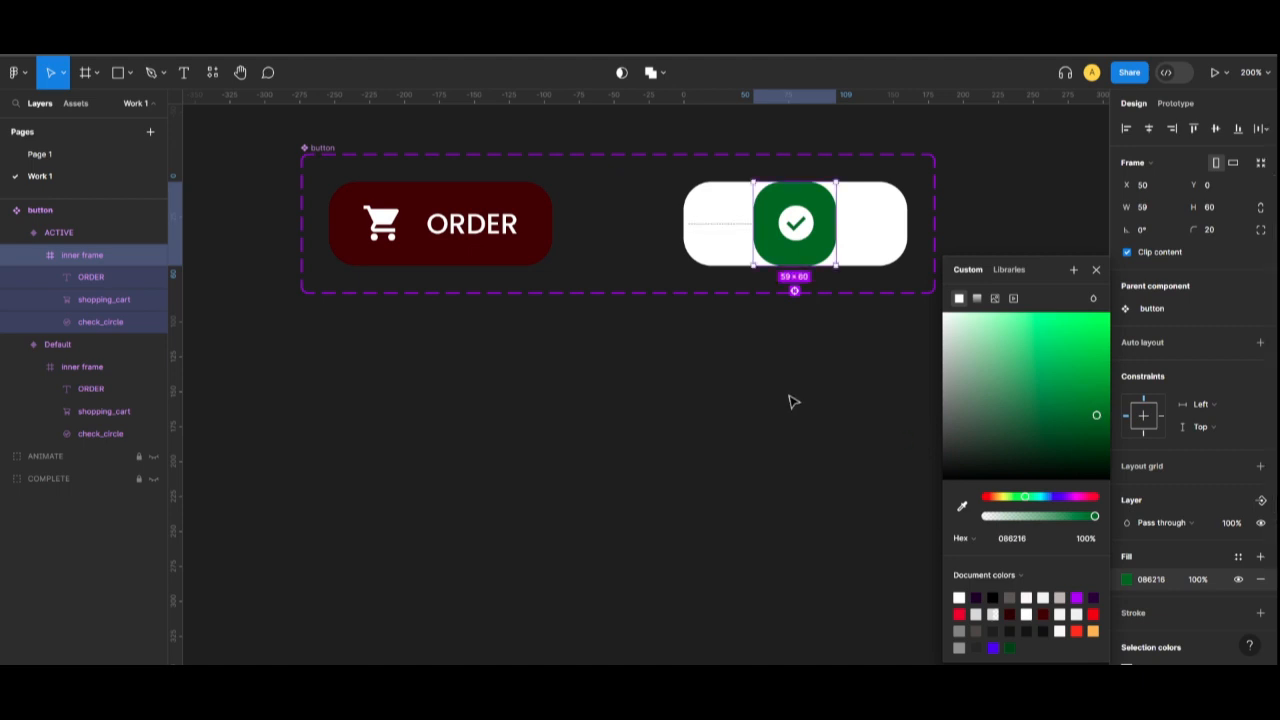
left_click(791, 400)
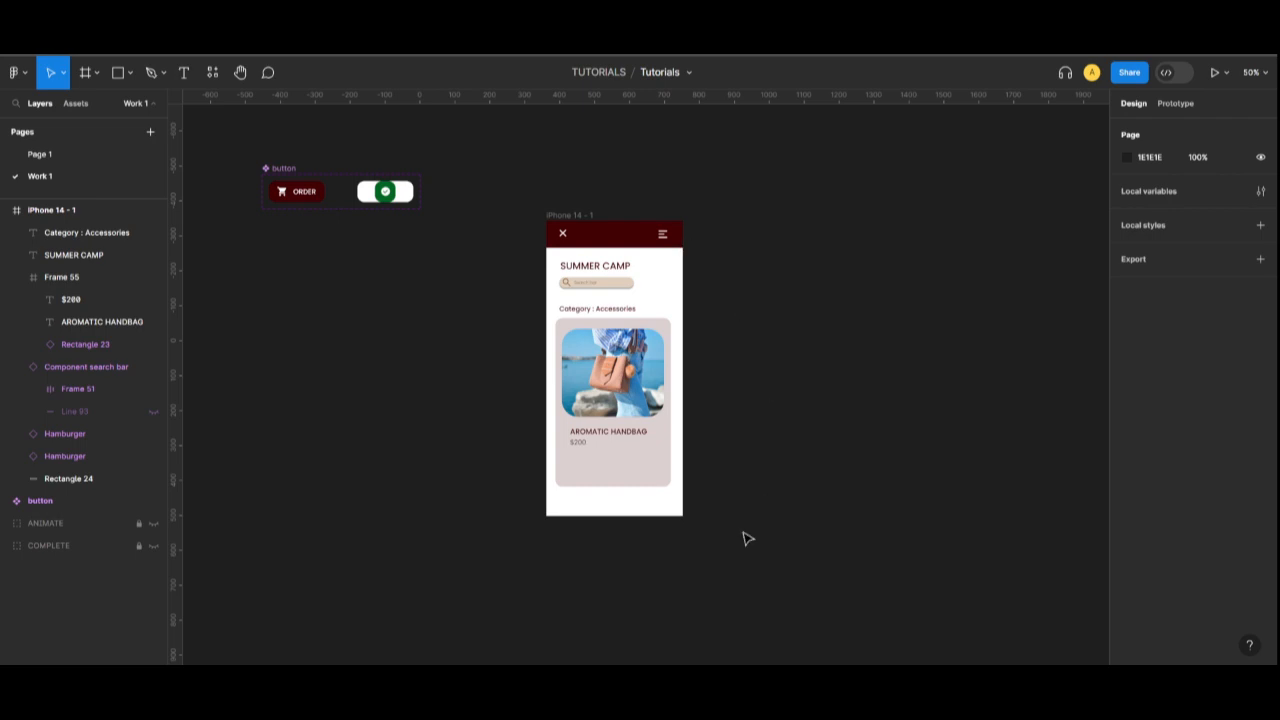
Place an instance of the button component in the iPhone 14 - 1 product card below the $200 price, at X 85, Y 396.
left_click(86, 106)
left_click_drag(132, 502, 617, 471)
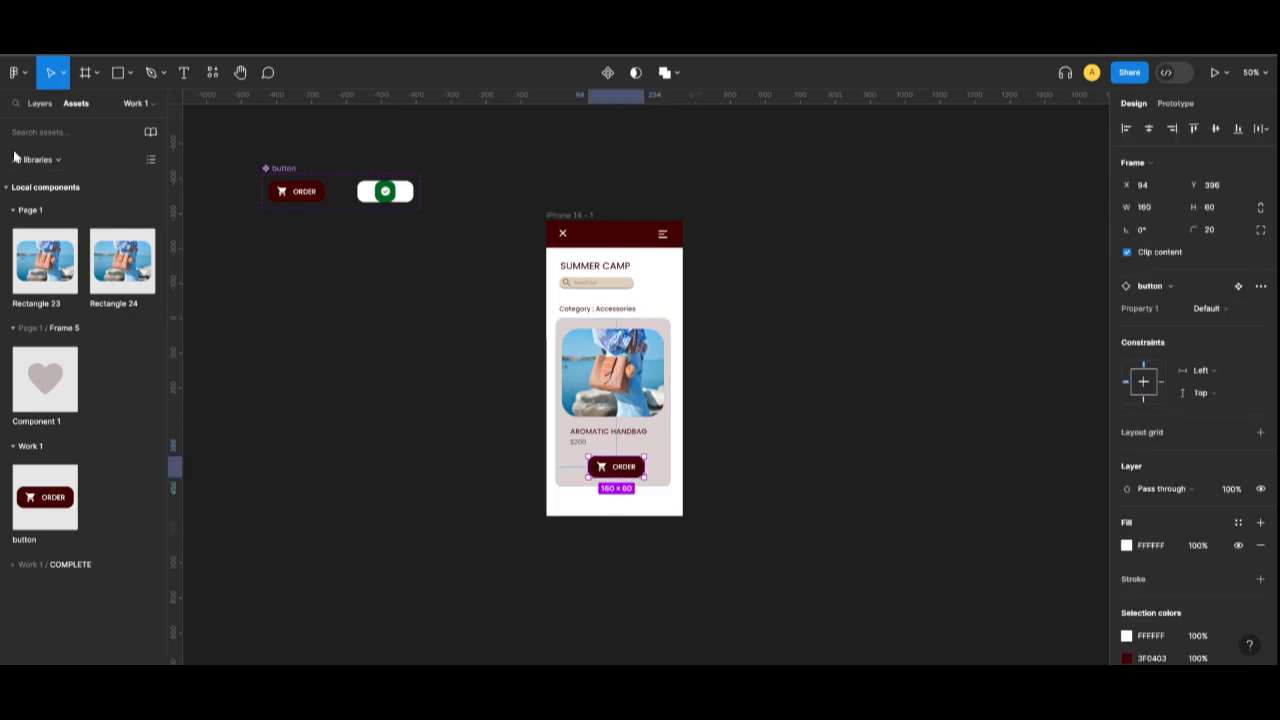
left_click(40, 104)
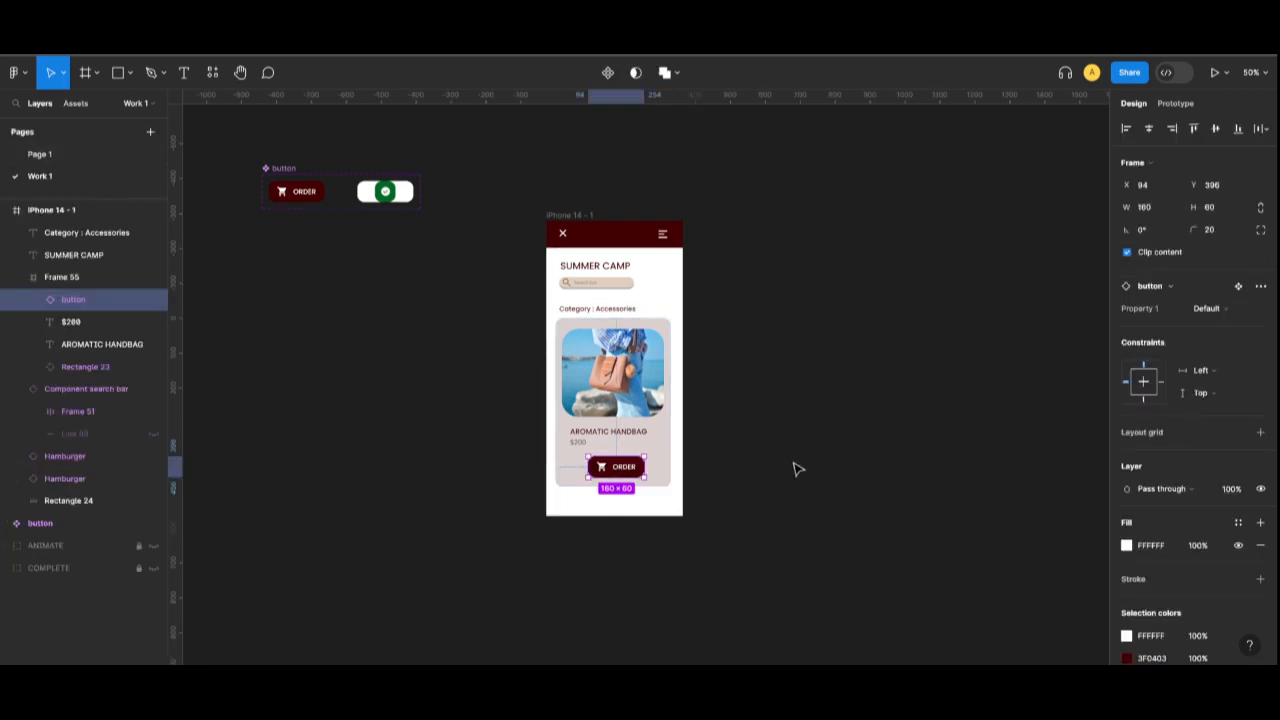
key("shift+0")
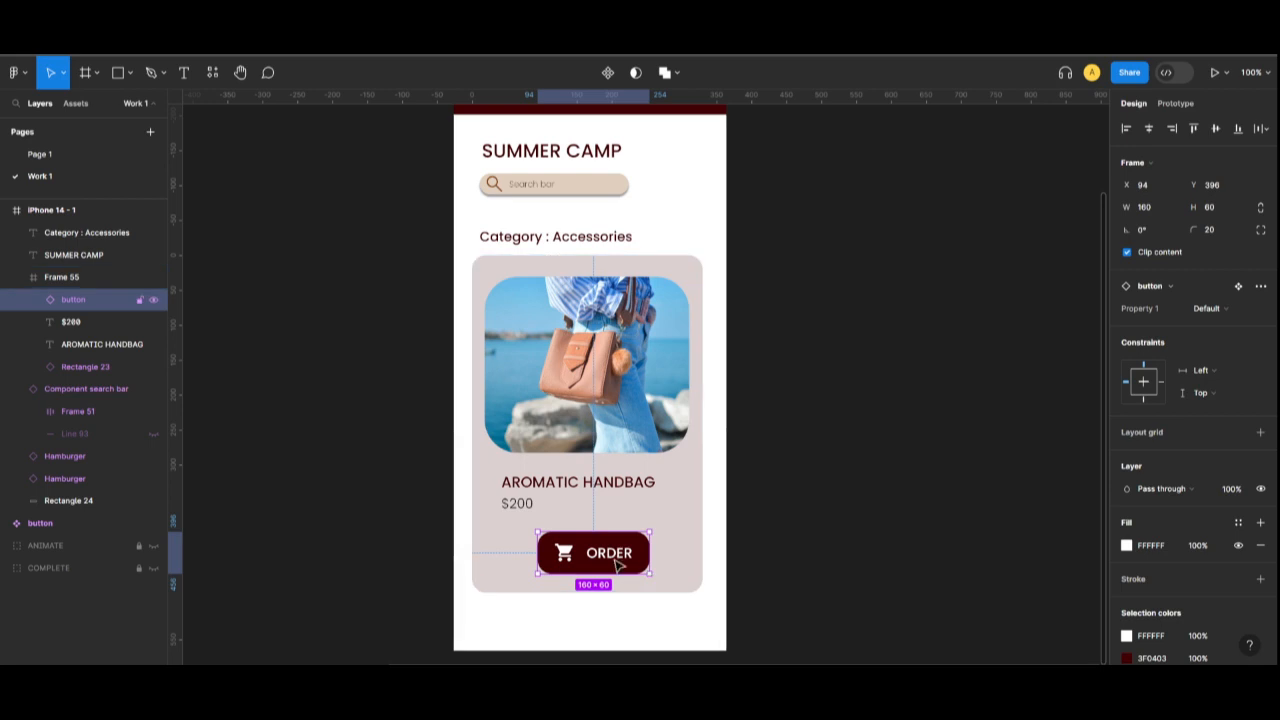
left_click_drag(612, 563, 612, 565)
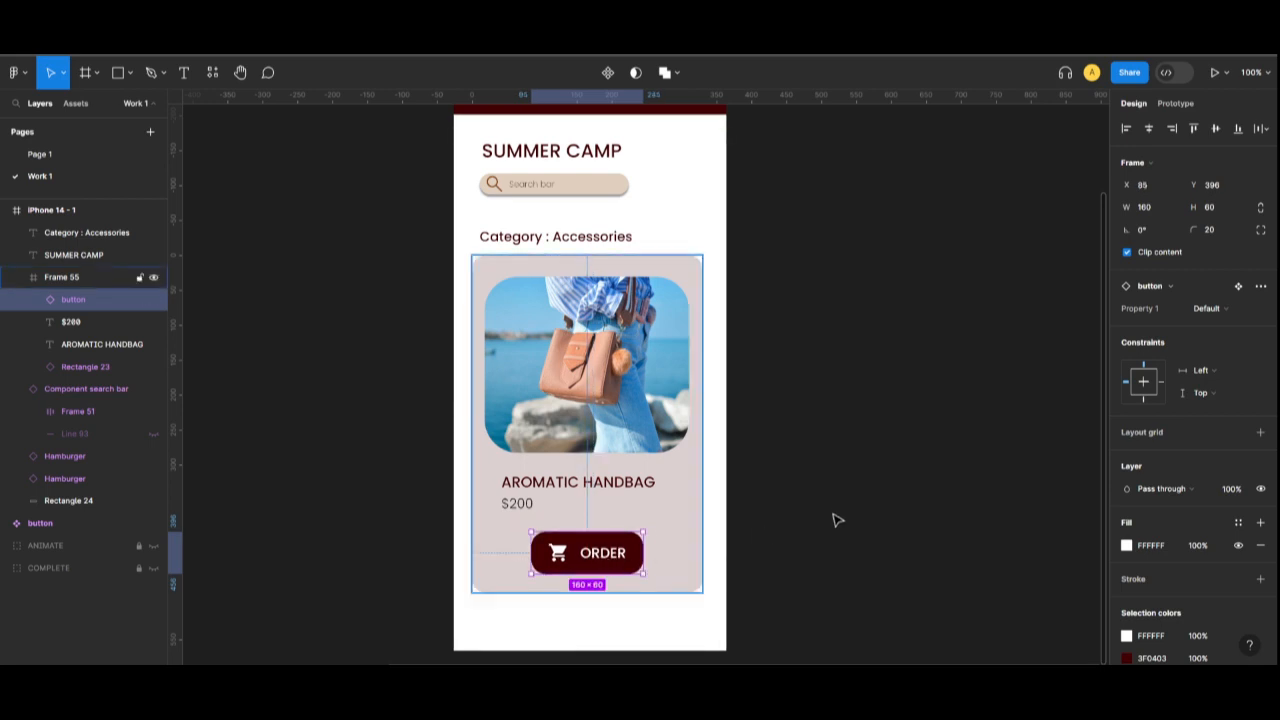
left_click(838, 518)
Preview the phone prototype and tap the ORDER button several times to test its animation.
key("shift+1")
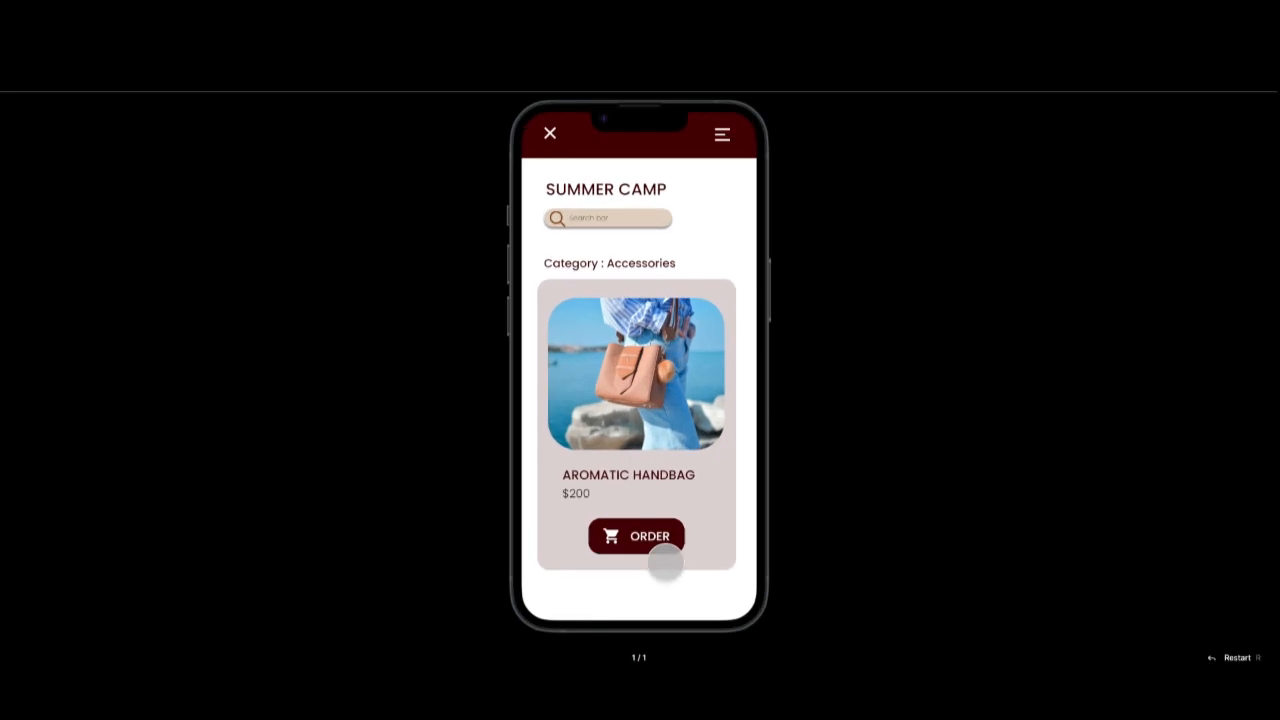
left_click(651, 537)
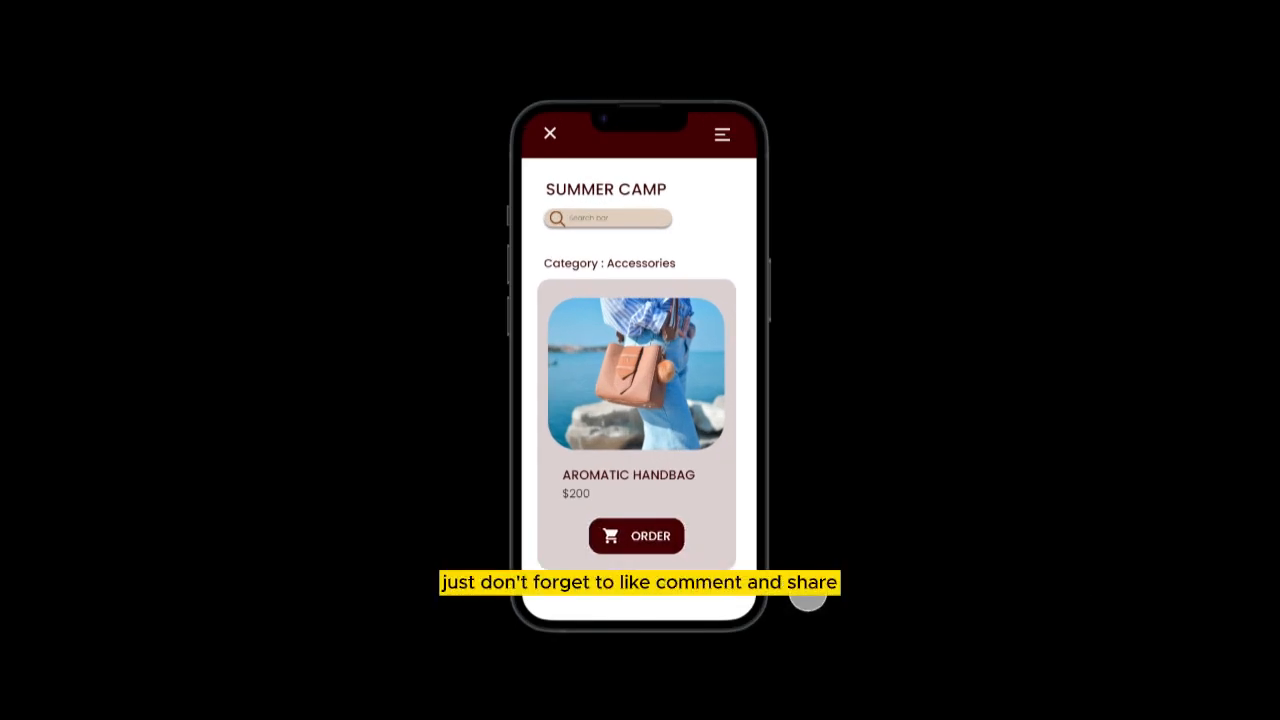
left_click(674, 530)
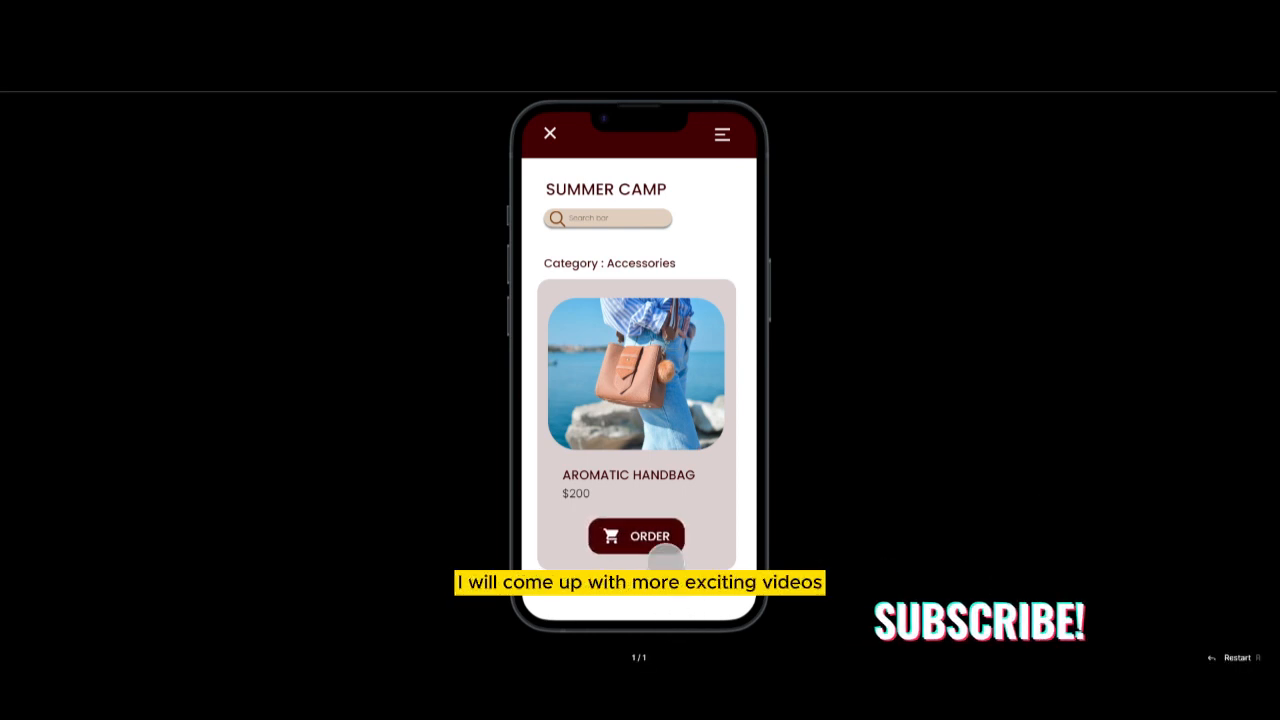
left_click(654, 537)
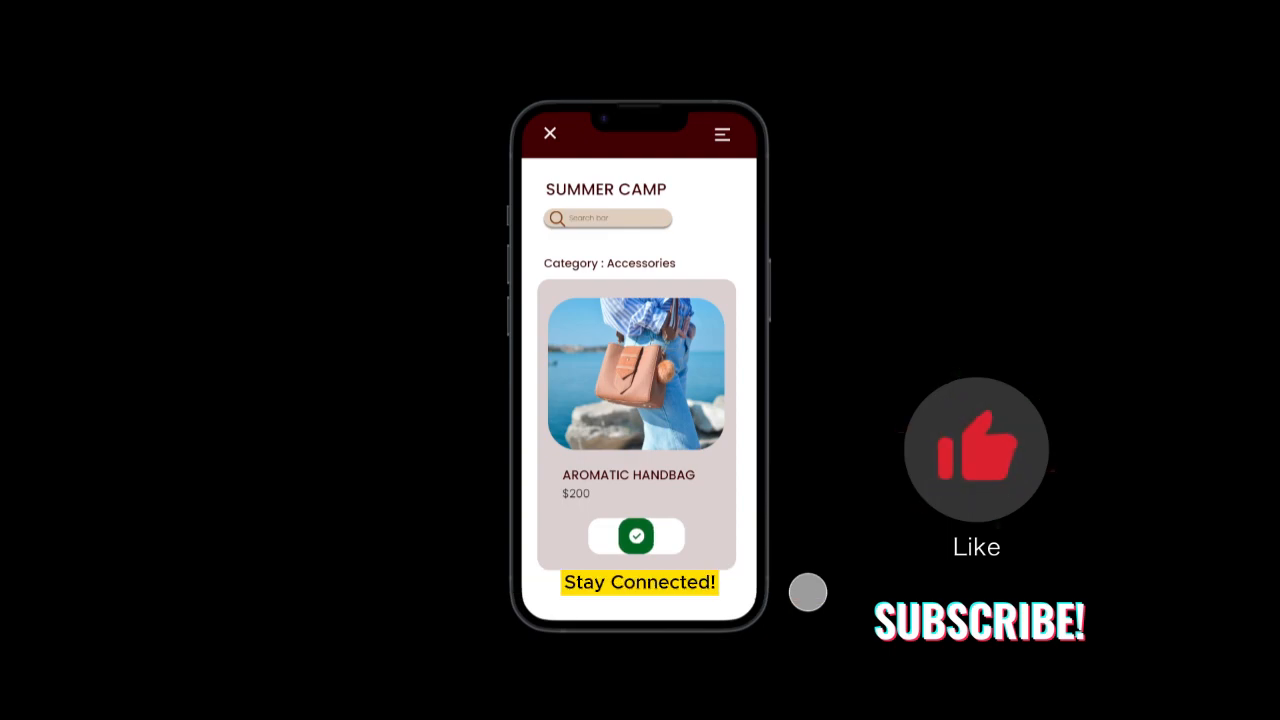